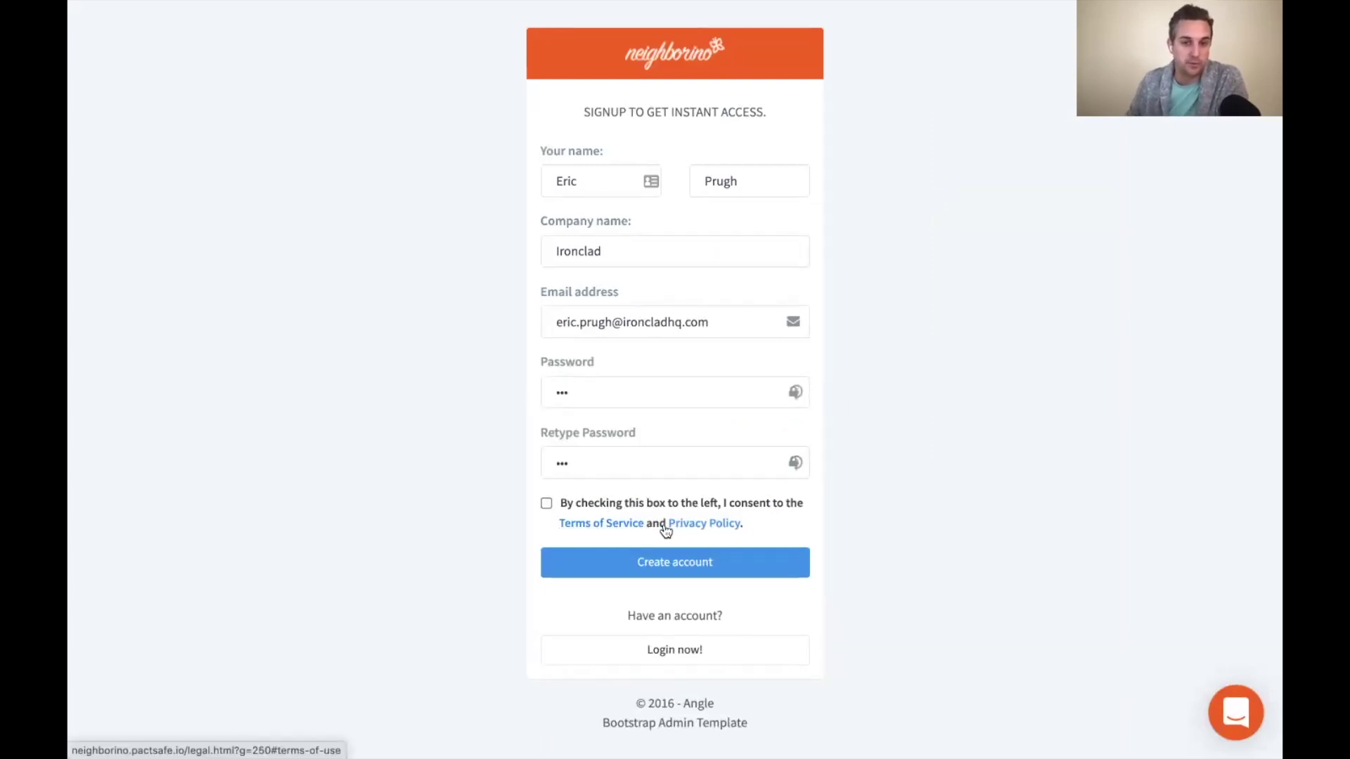
left_click(596, 525)
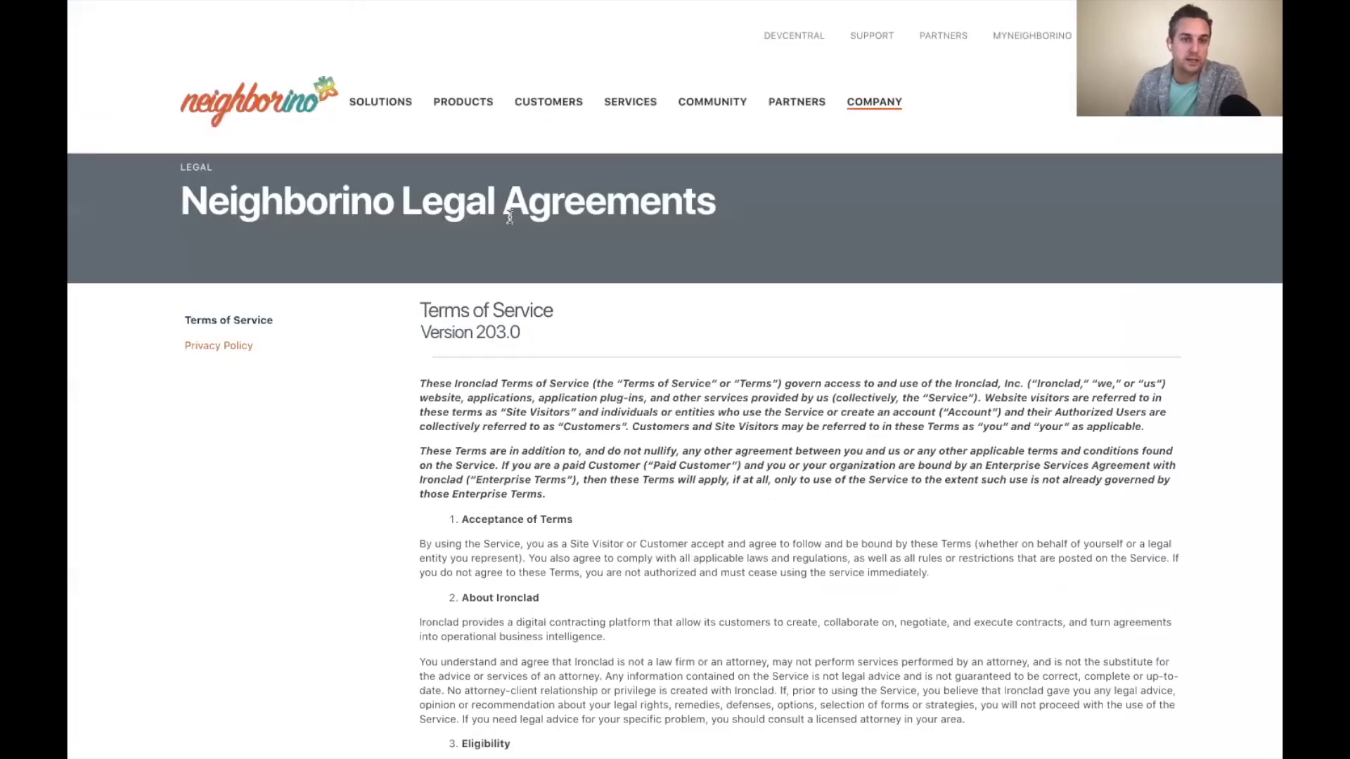
scroll(516, 271, "down", 5)
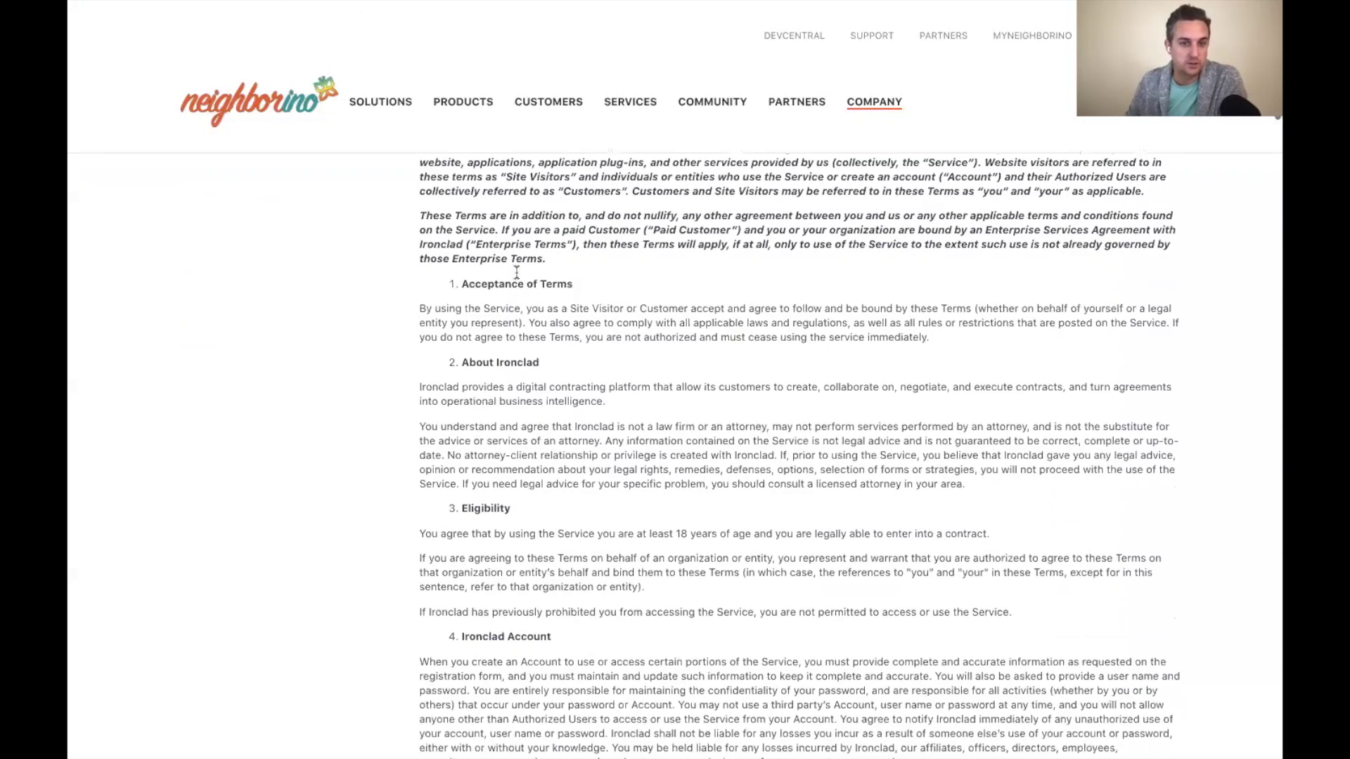
scroll(456, 317, "up", 6)
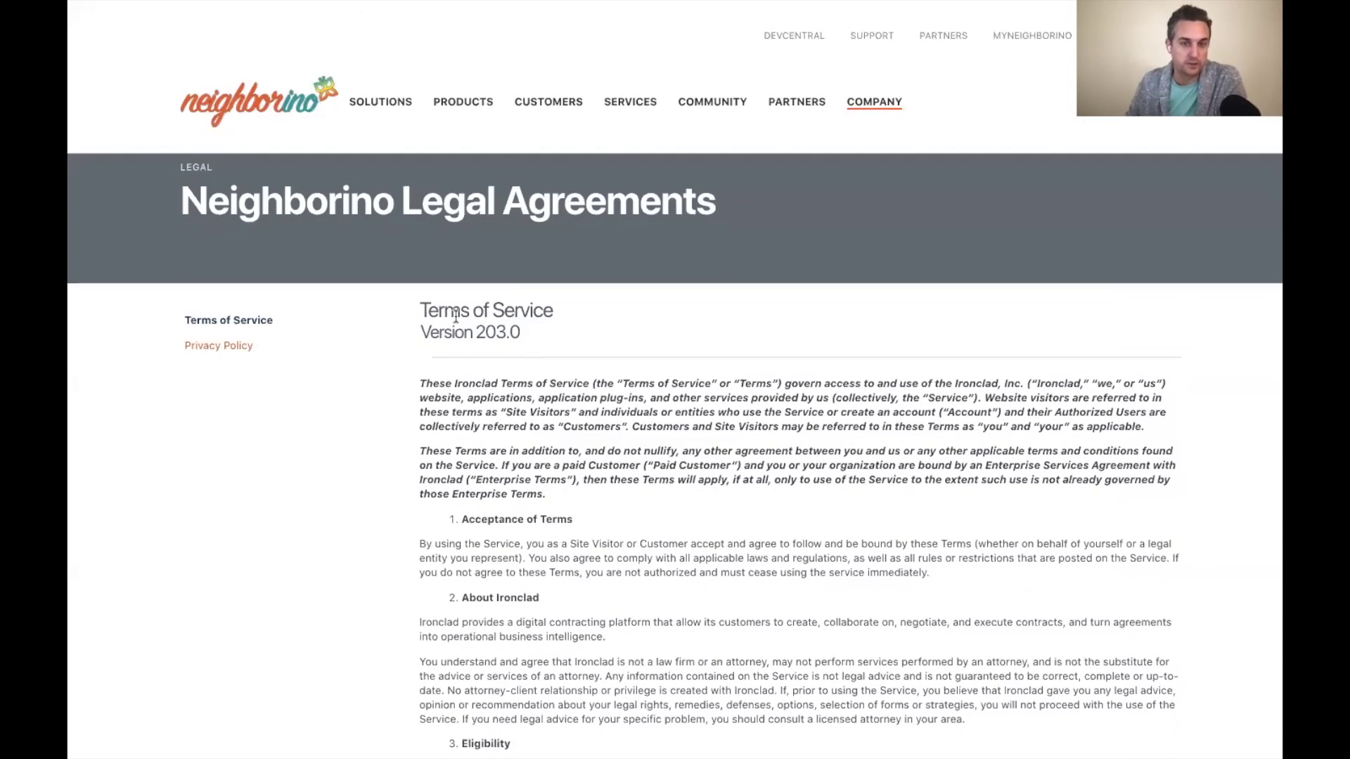
key("alt+Left")
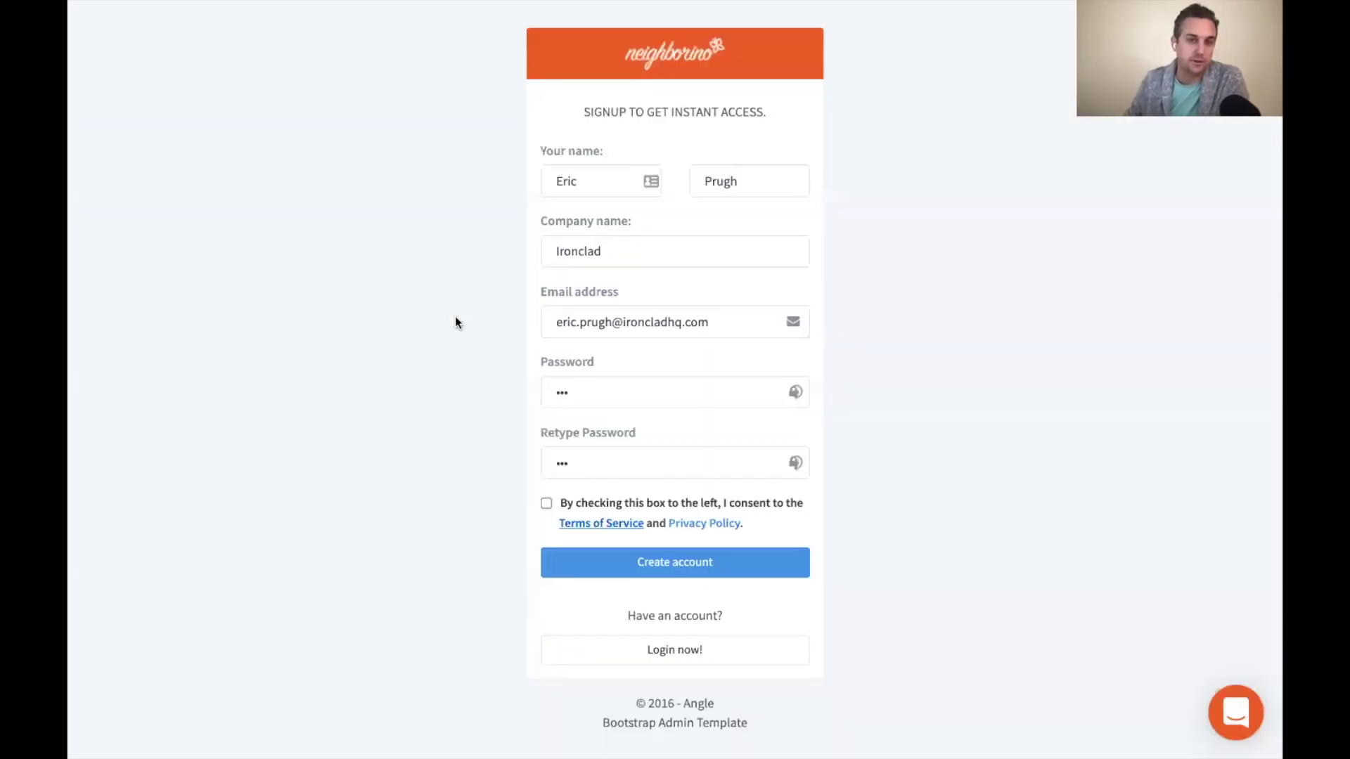
- Tick the Terms of Service and Privacy Policy consent and create the Neighborino account
left_click(547, 507)
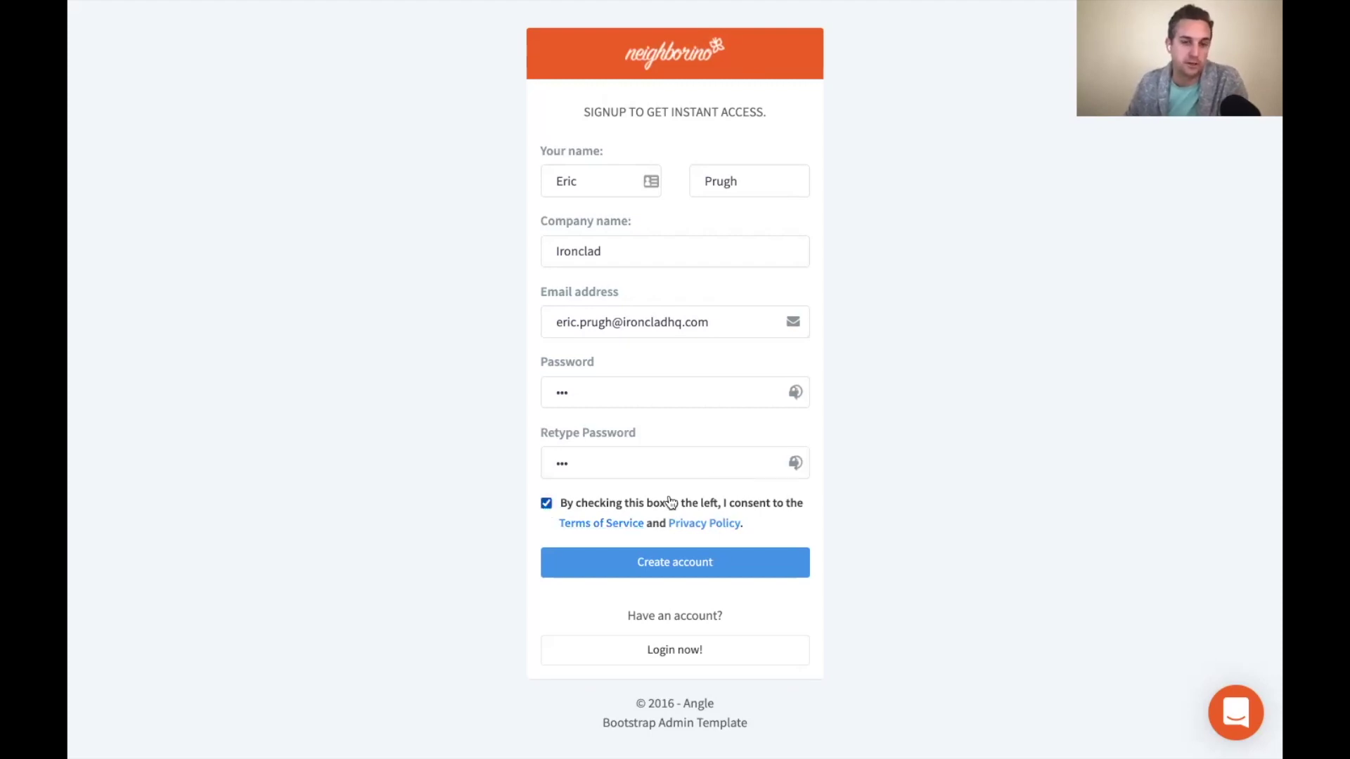
left_click(676, 566)
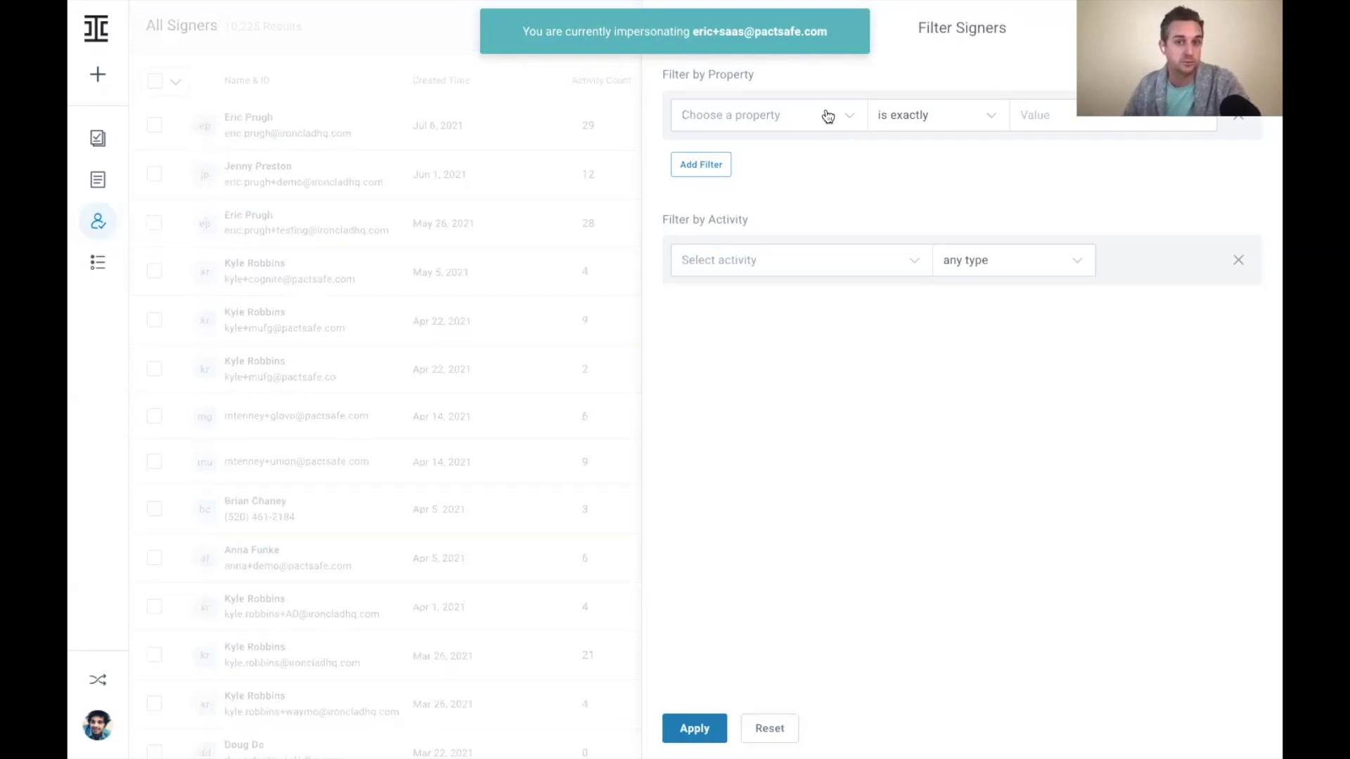
- Add a signer filter where billing_state is exactly New York
left_click(828, 116)
scroll(788, 251, "down", 10)
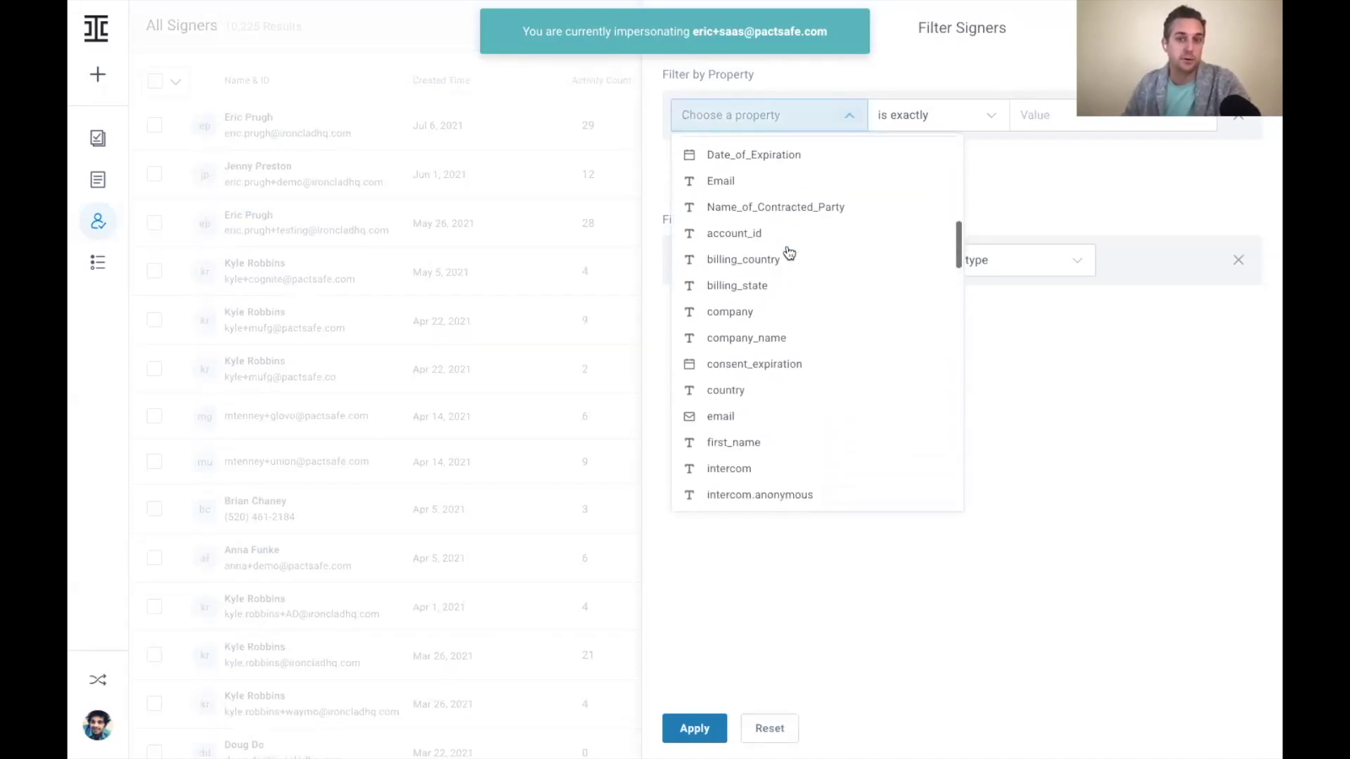
left_click(777, 268)
left_click(1034, 116)
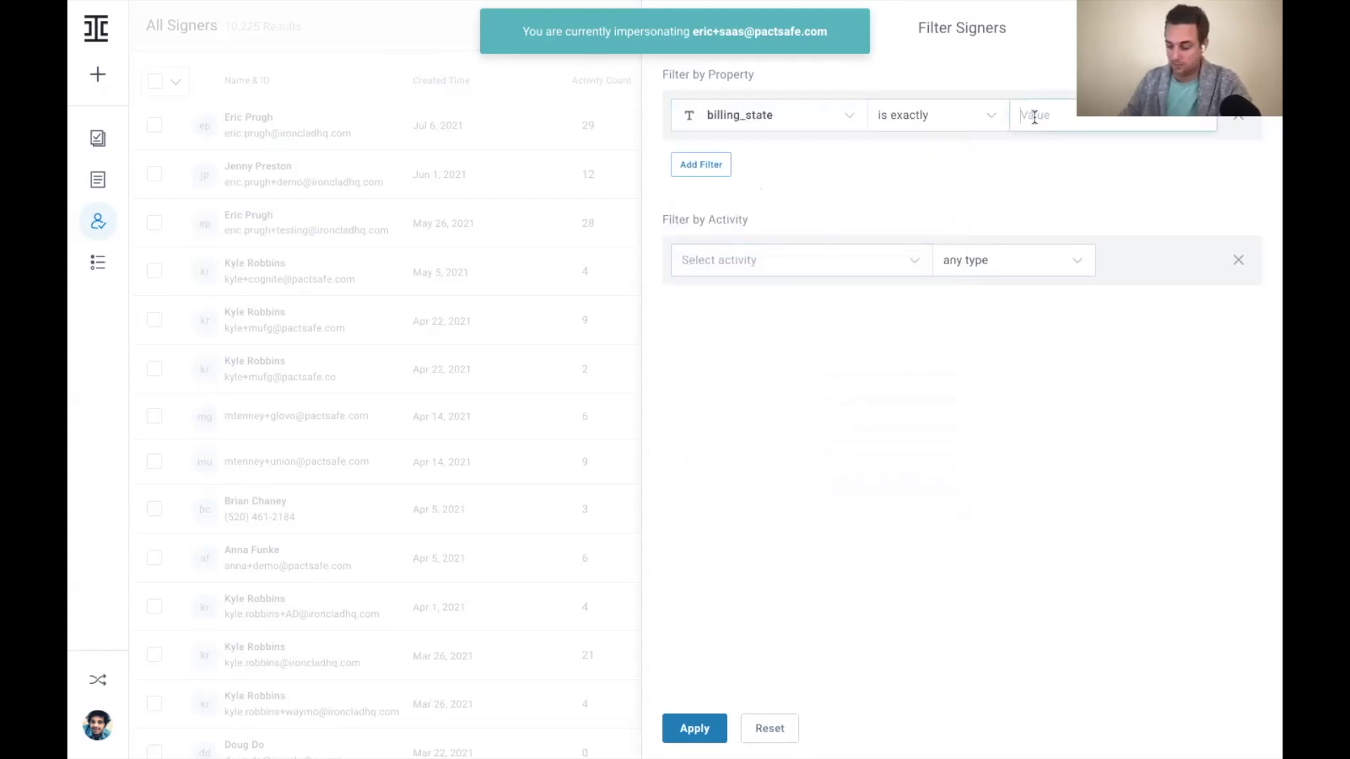
type("New York")
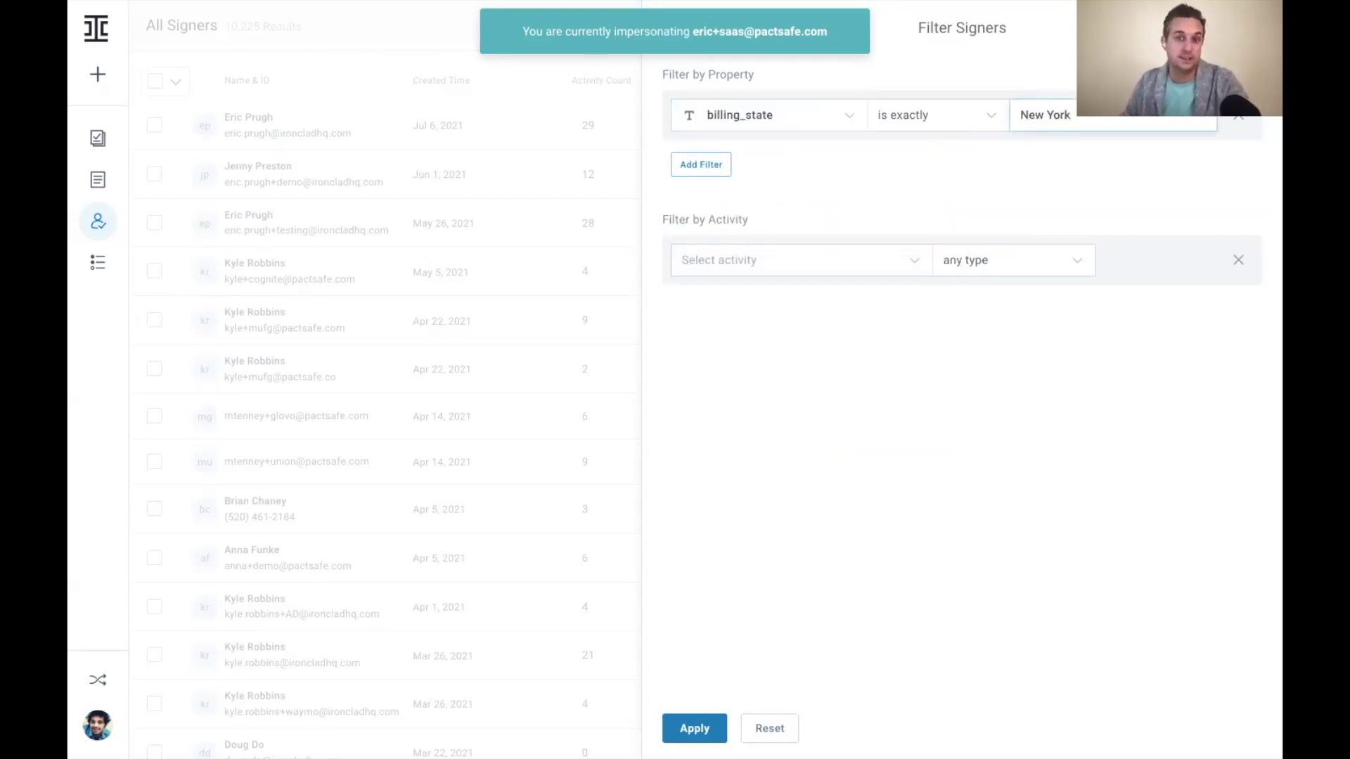
- Require signers to have activity of type agreed
left_click(797, 266)
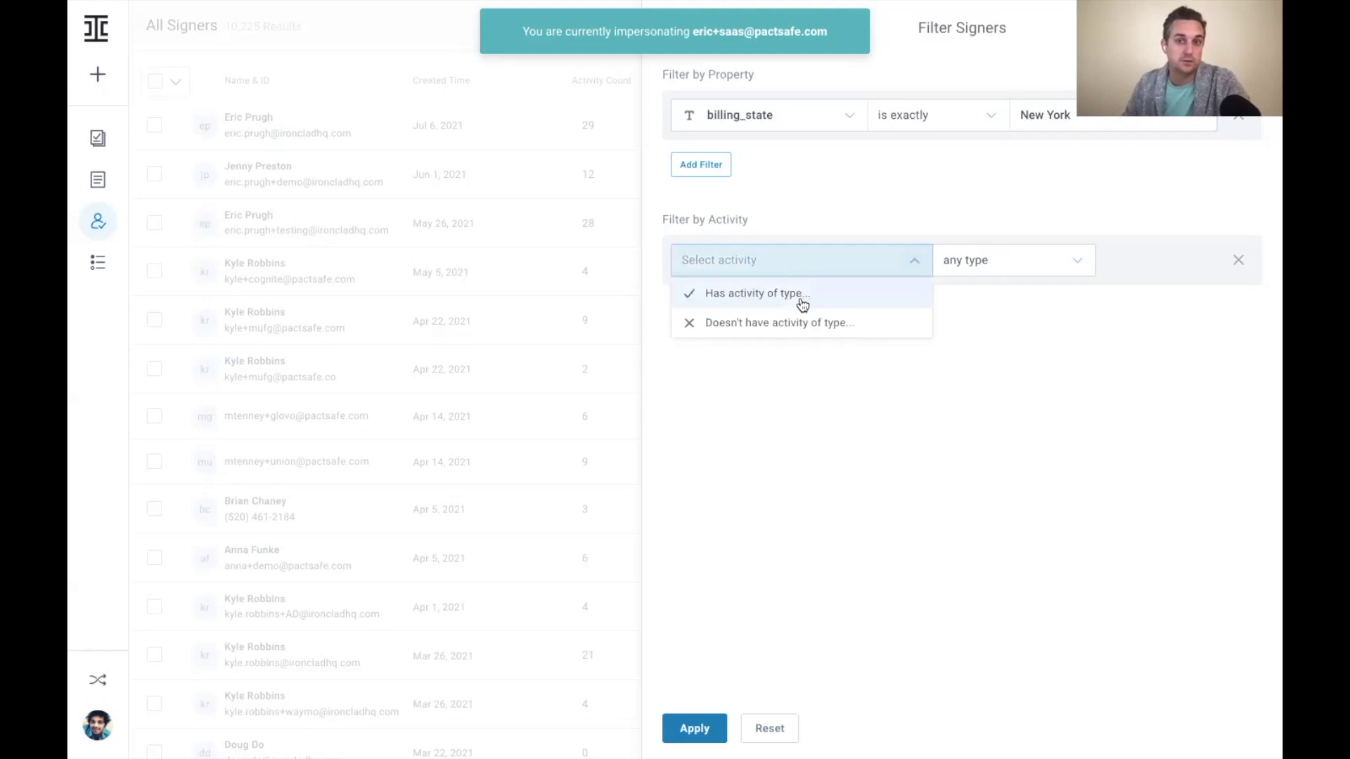
left_click(801, 304)
left_click(991, 264)
left_click(985, 320)
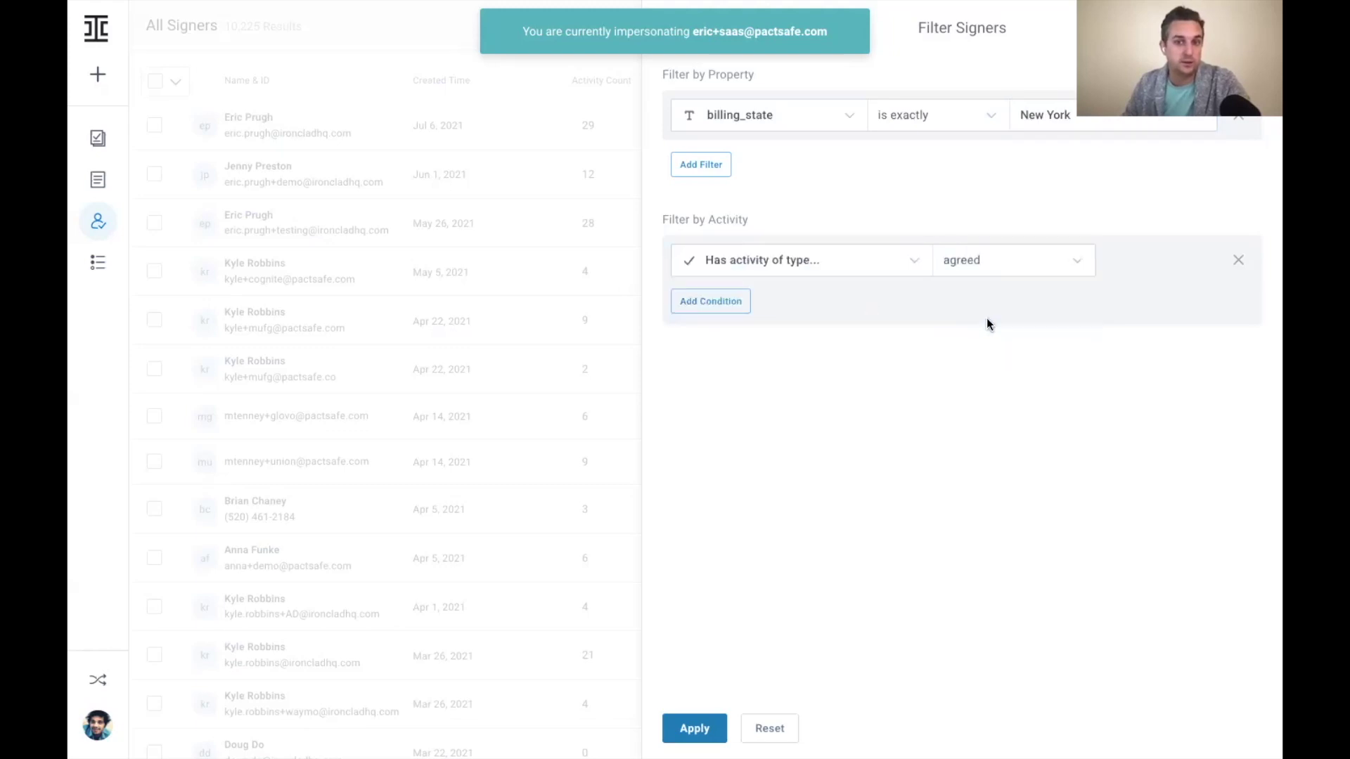
- Add a second activity condition for the Trial Signup Clickwrap Agreement group
left_click(724, 303)
left_click(728, 322)
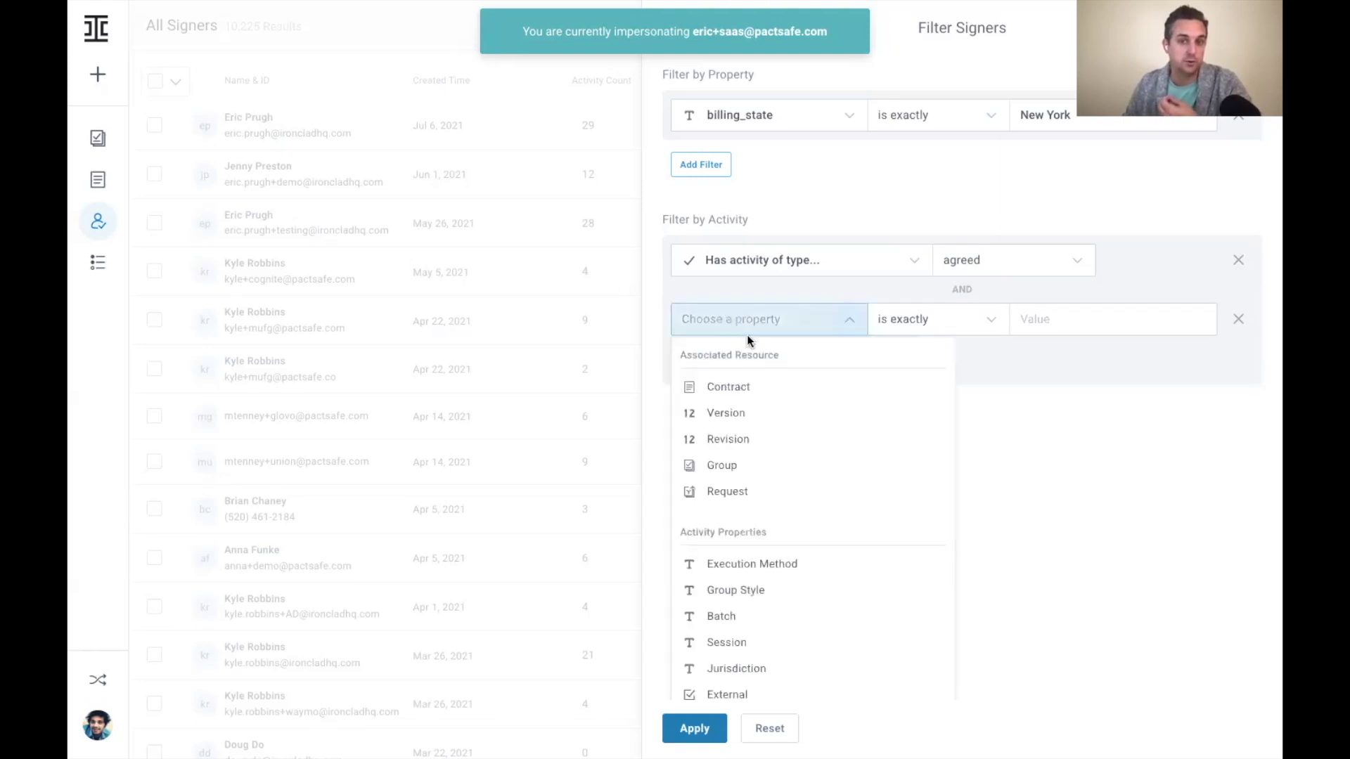
left_click(731, 469)
left_click(1097, 319)
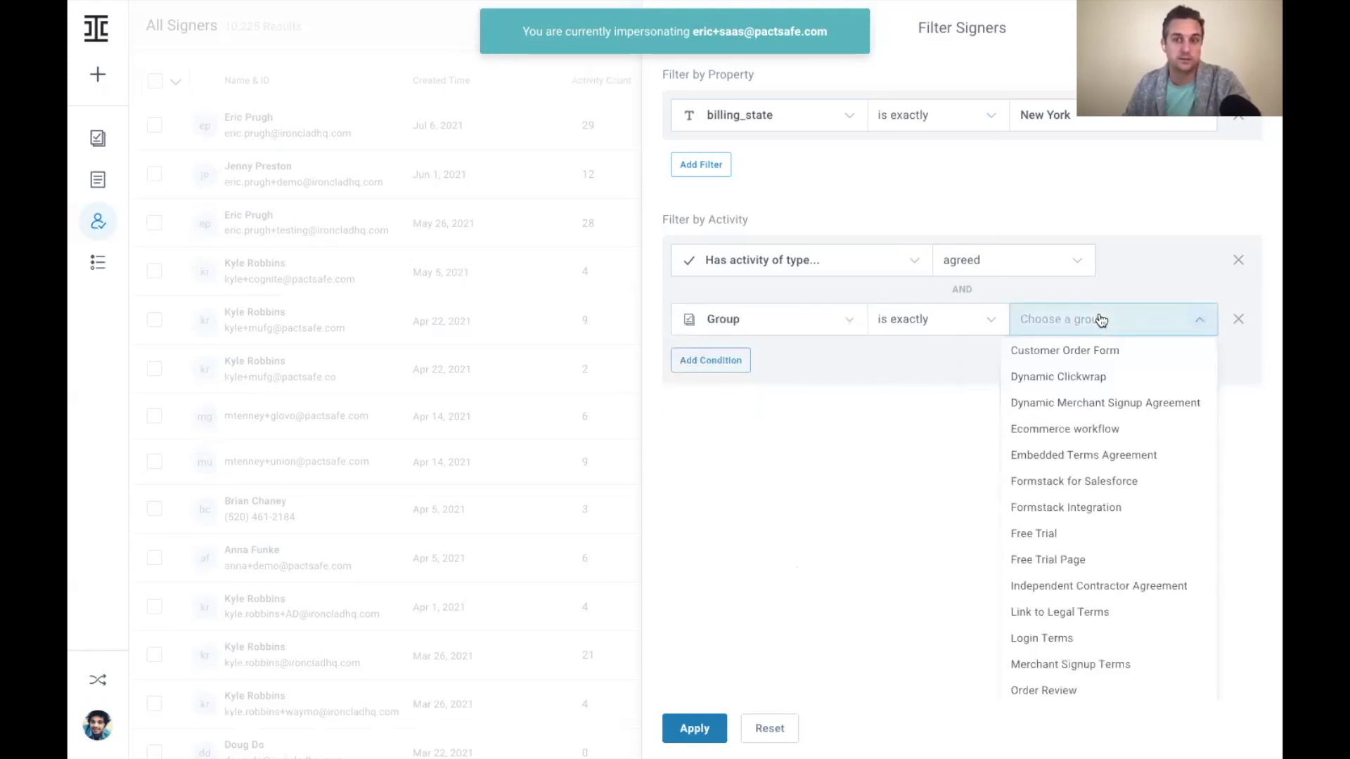
scroll(1081, 460, "down", 3)
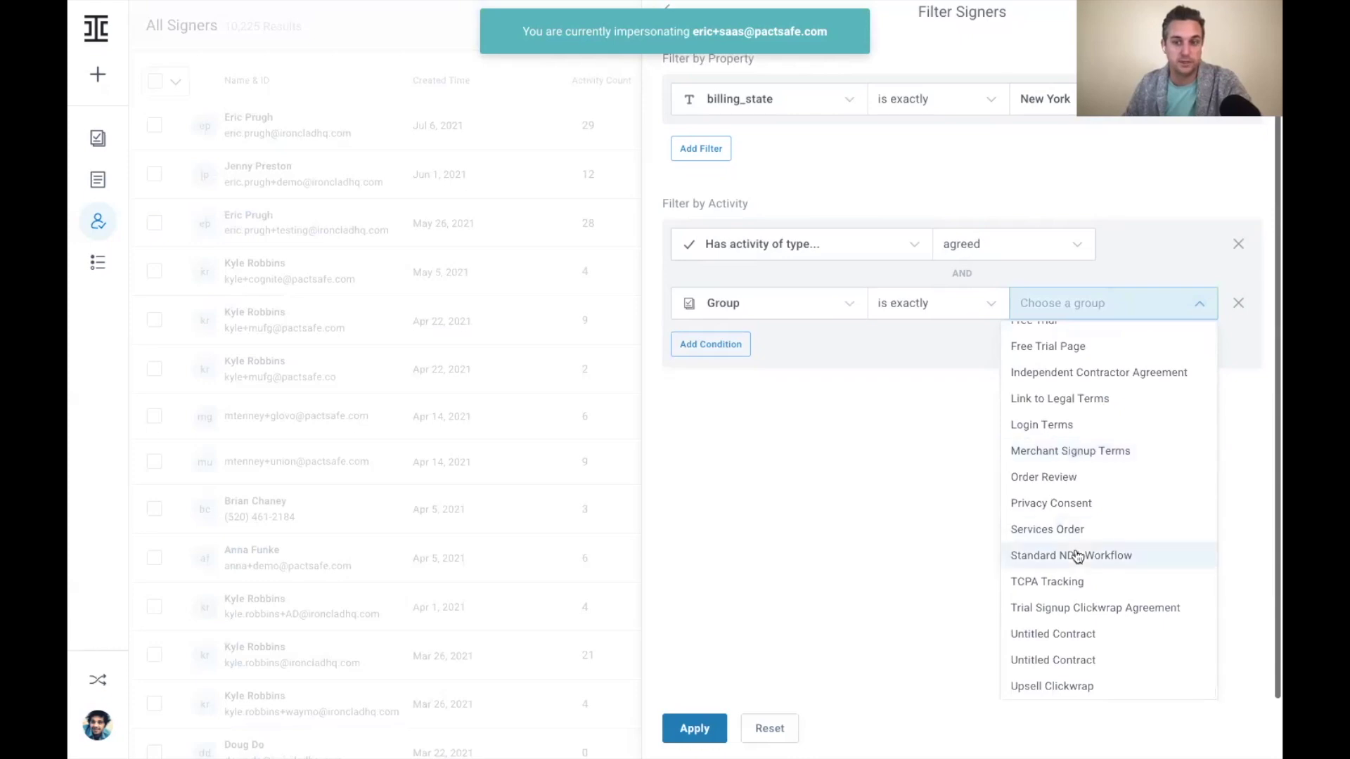
left_click(1097, 615)
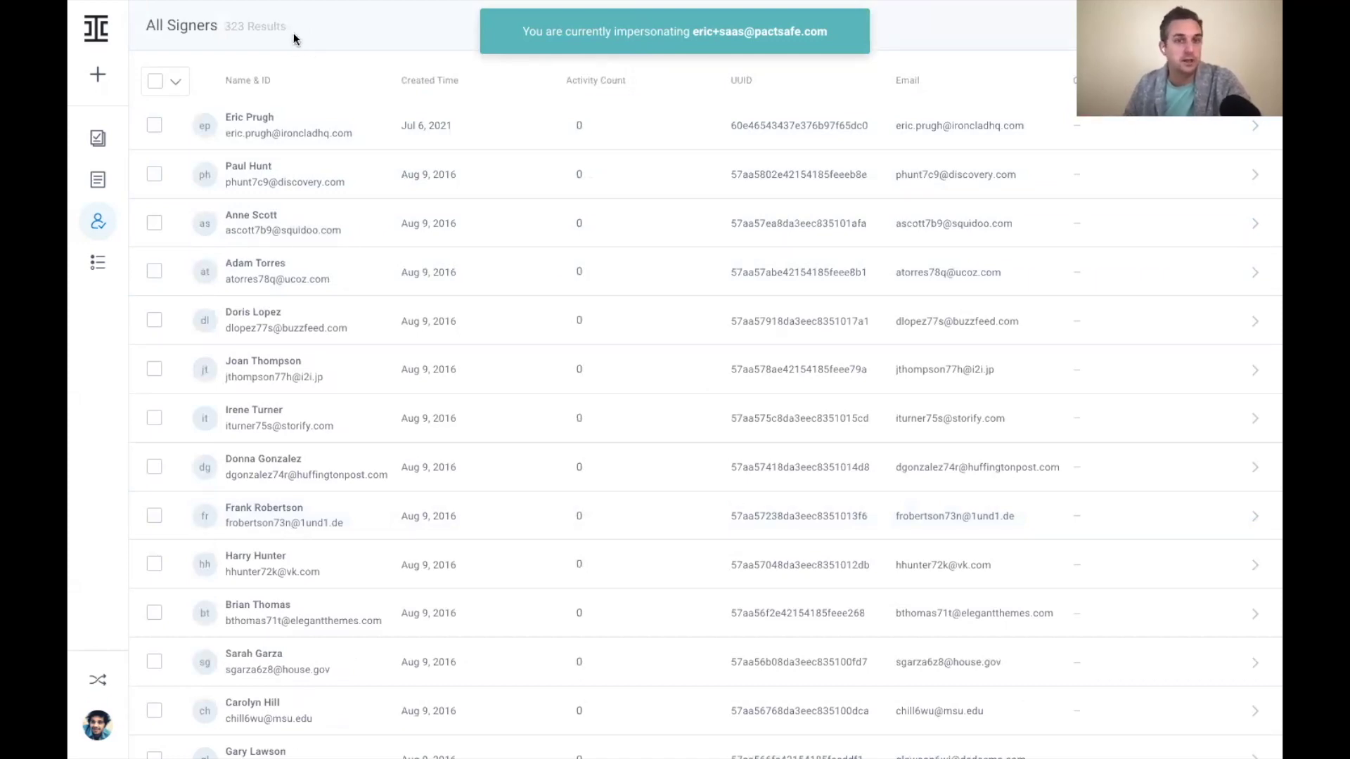
- Open the first signer's profile and view their Terms of Service activity
left_click(257, 133)
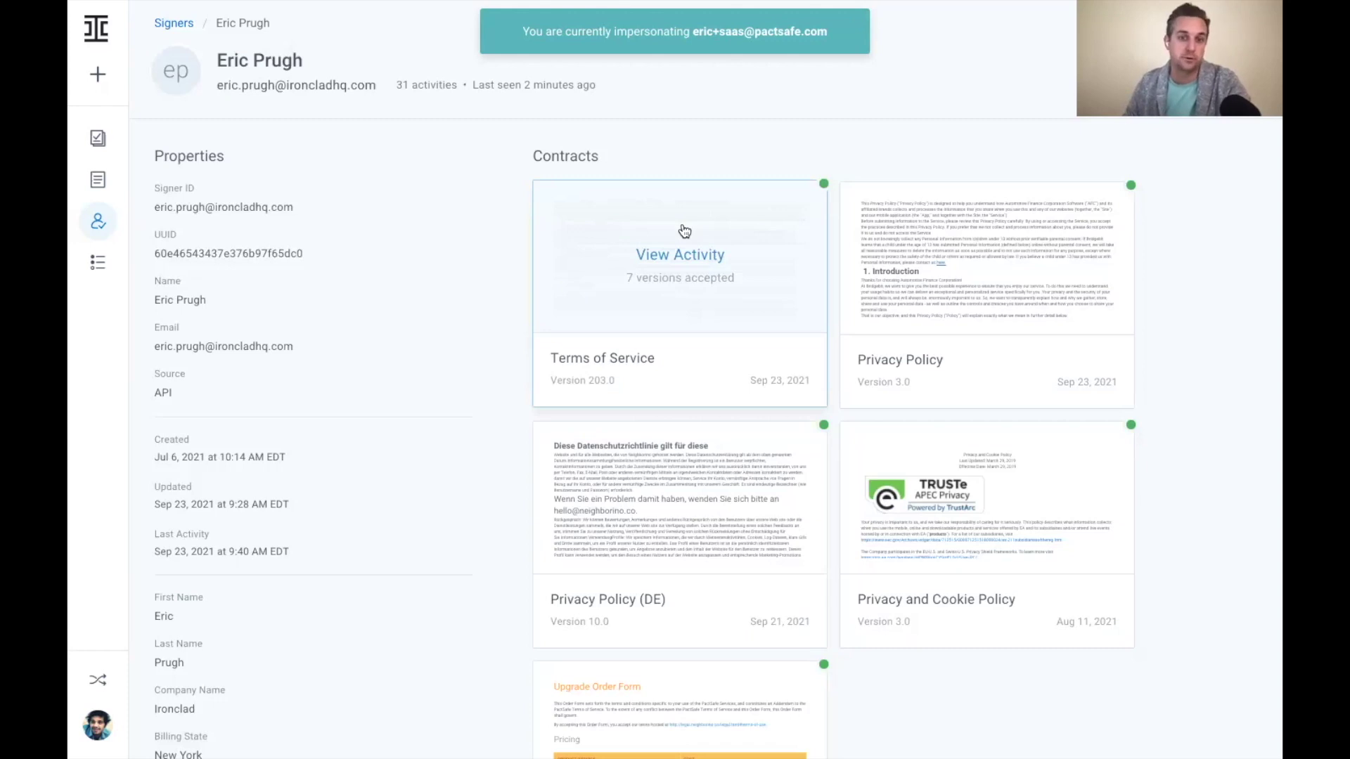
left_click(687, 257)
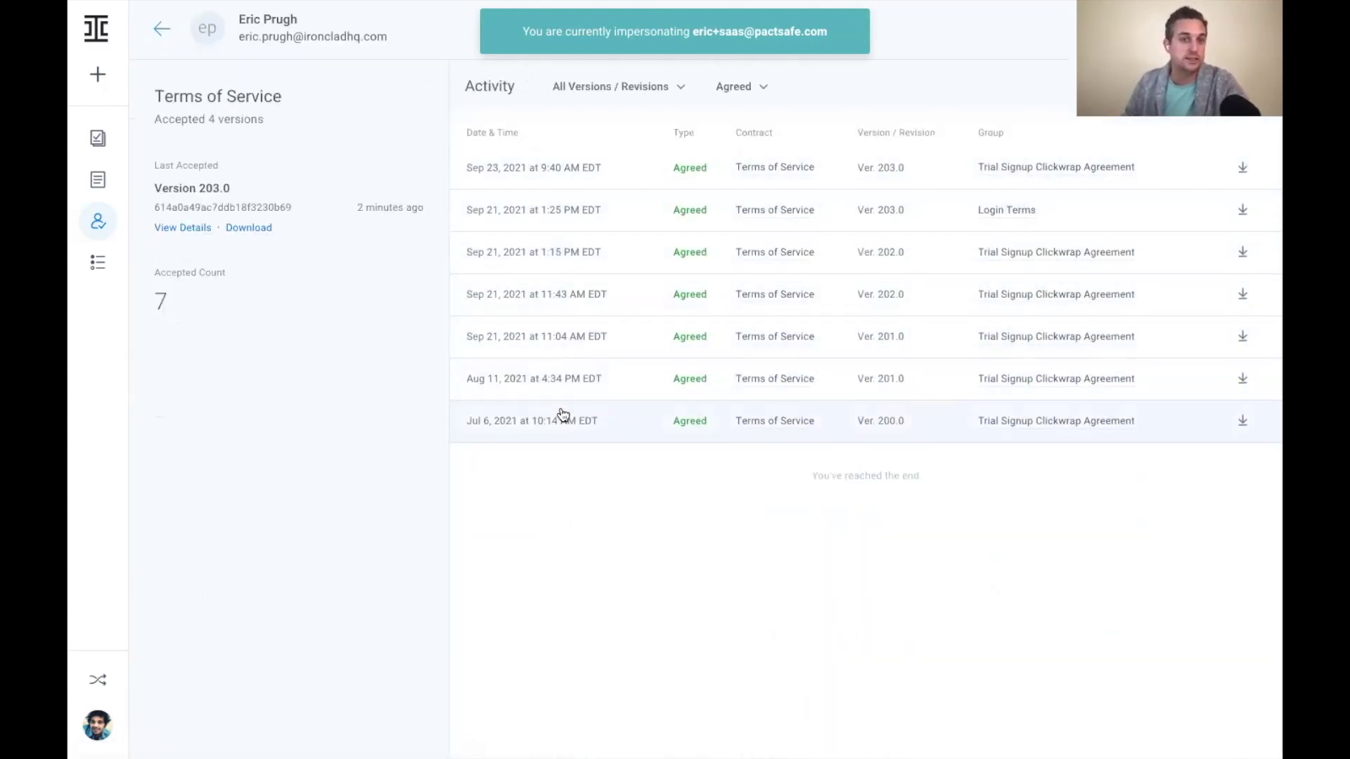
- Review the 23 September 2021 Terms of Service 203.0 acceptance details and captured parameters
left_click(563, 179)
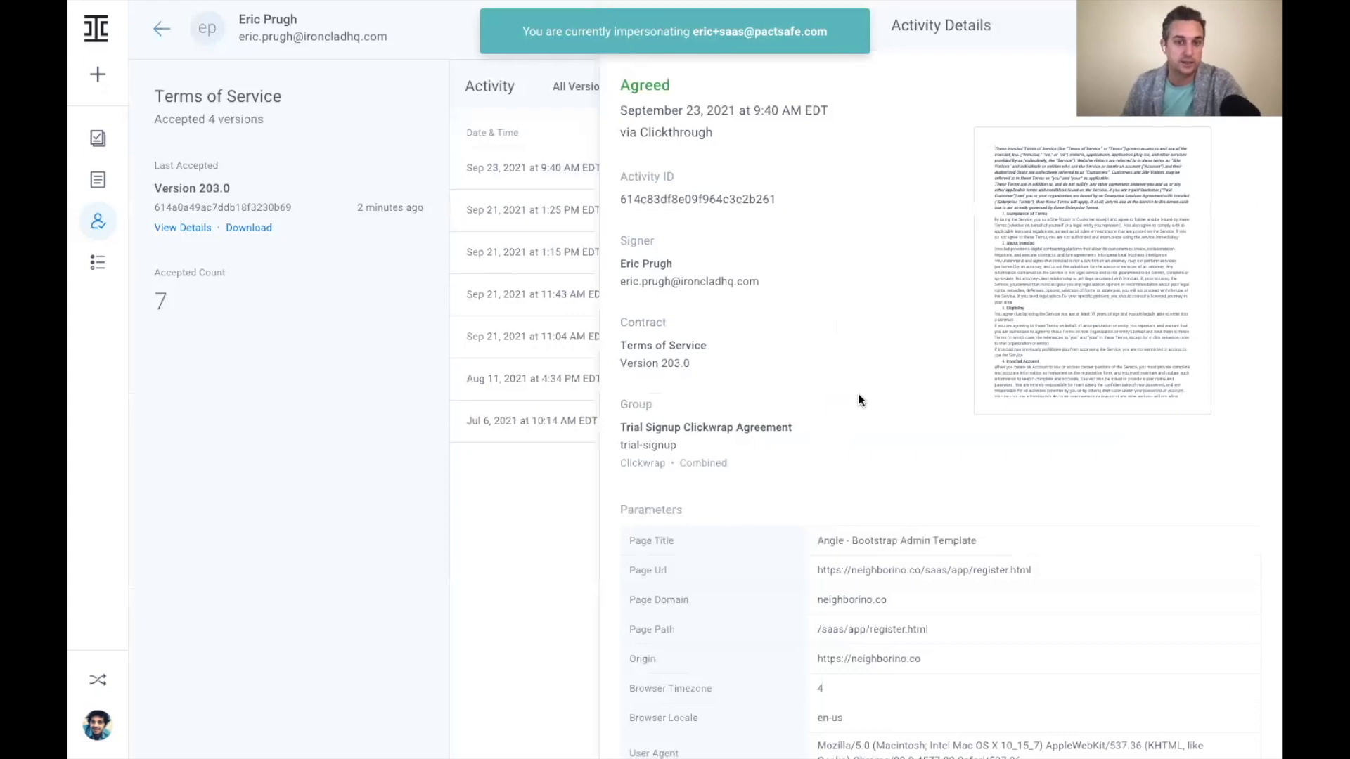
scroll(858, 394, "down", 3)
scroll(858, 394, "up", 3)
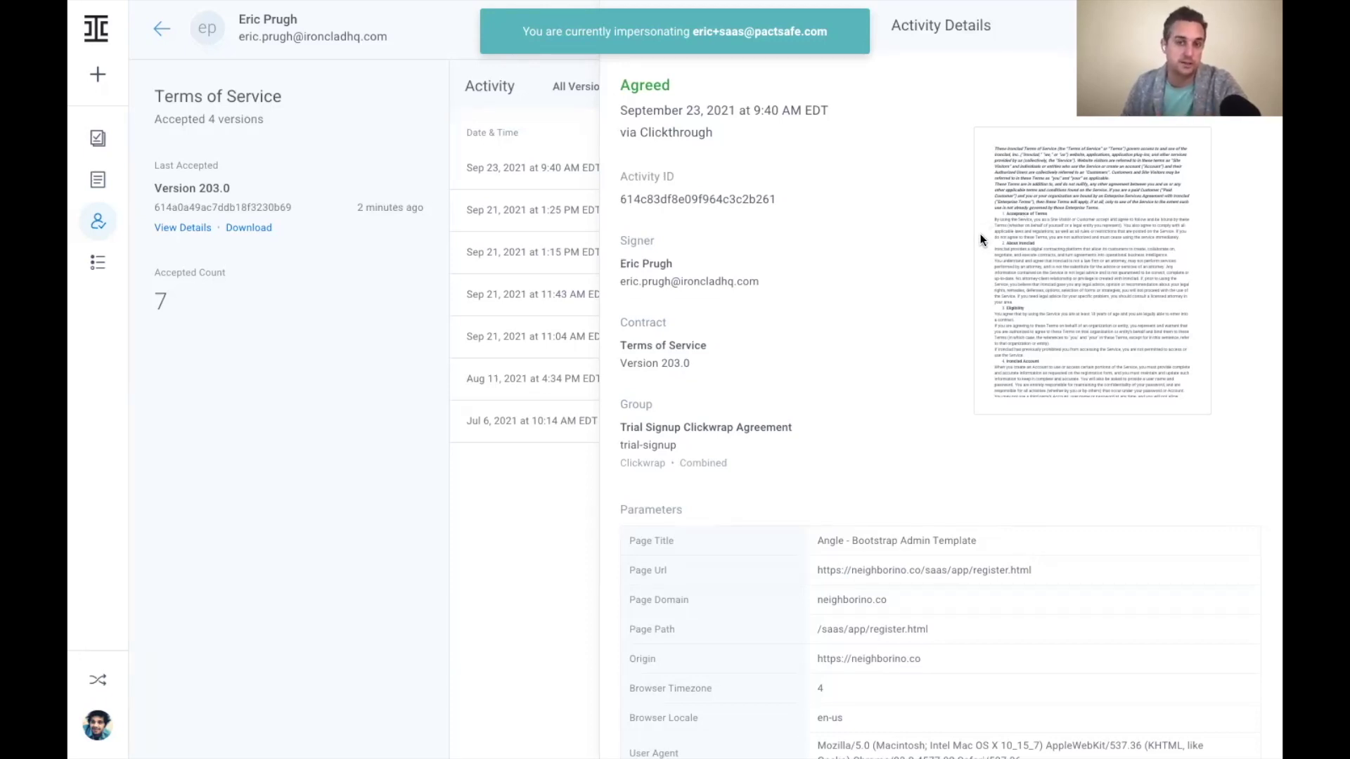
scroll(981, 233, "down", 5)
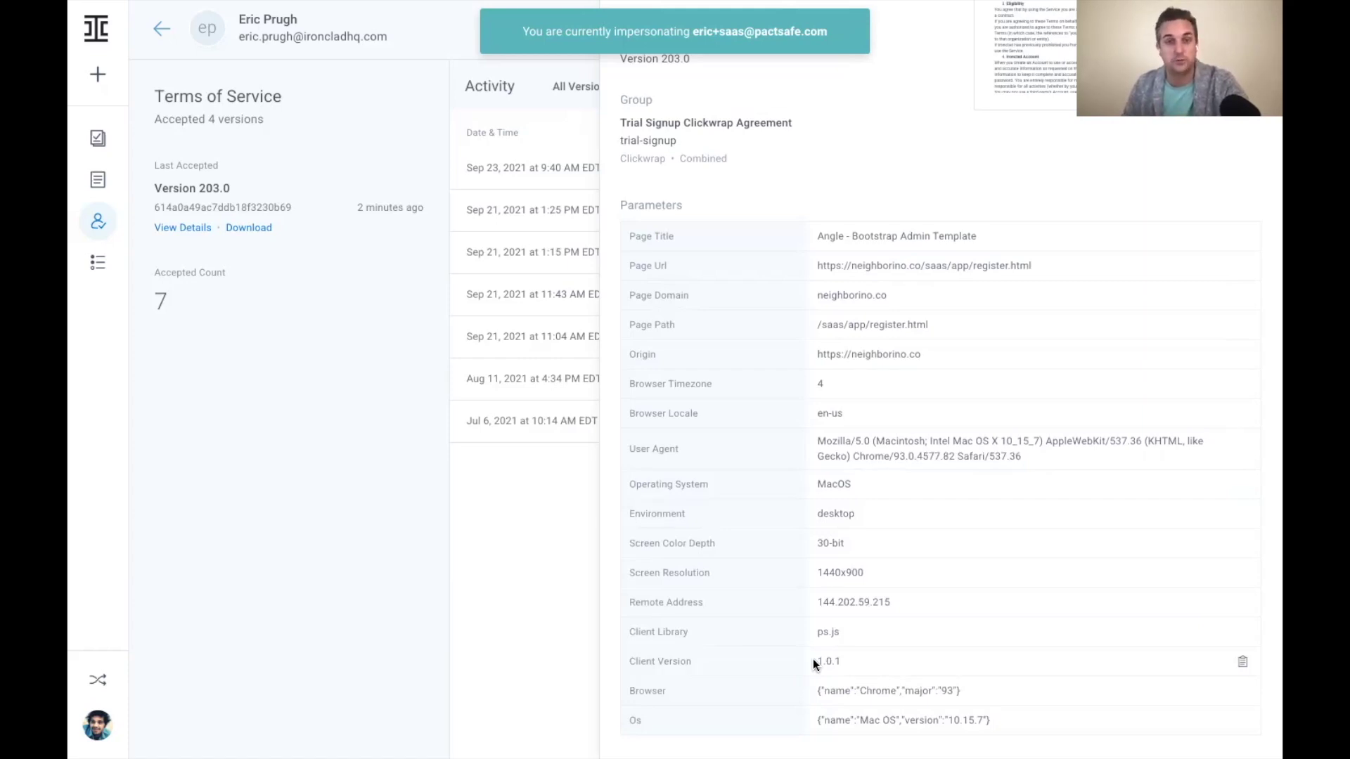
scroll(813, 662, "up", 5)
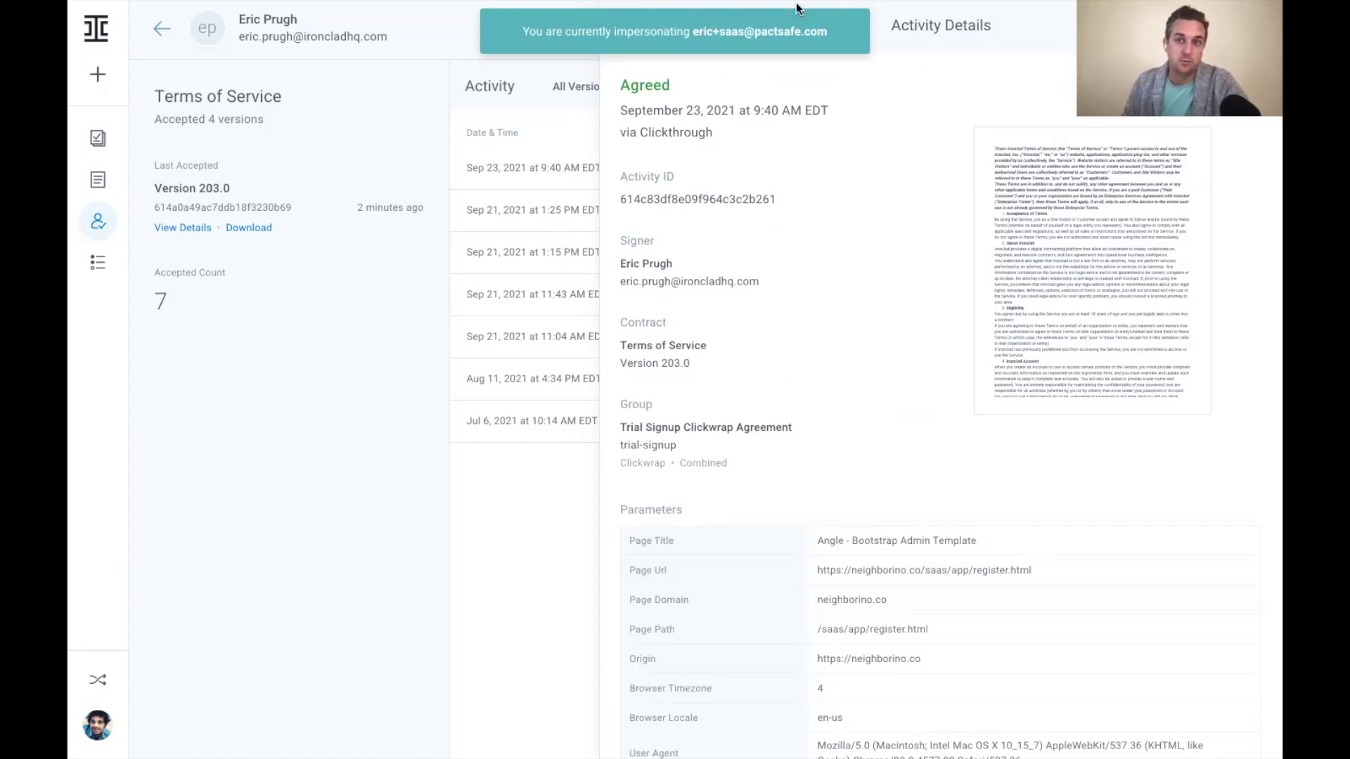
left_click(734, 37)
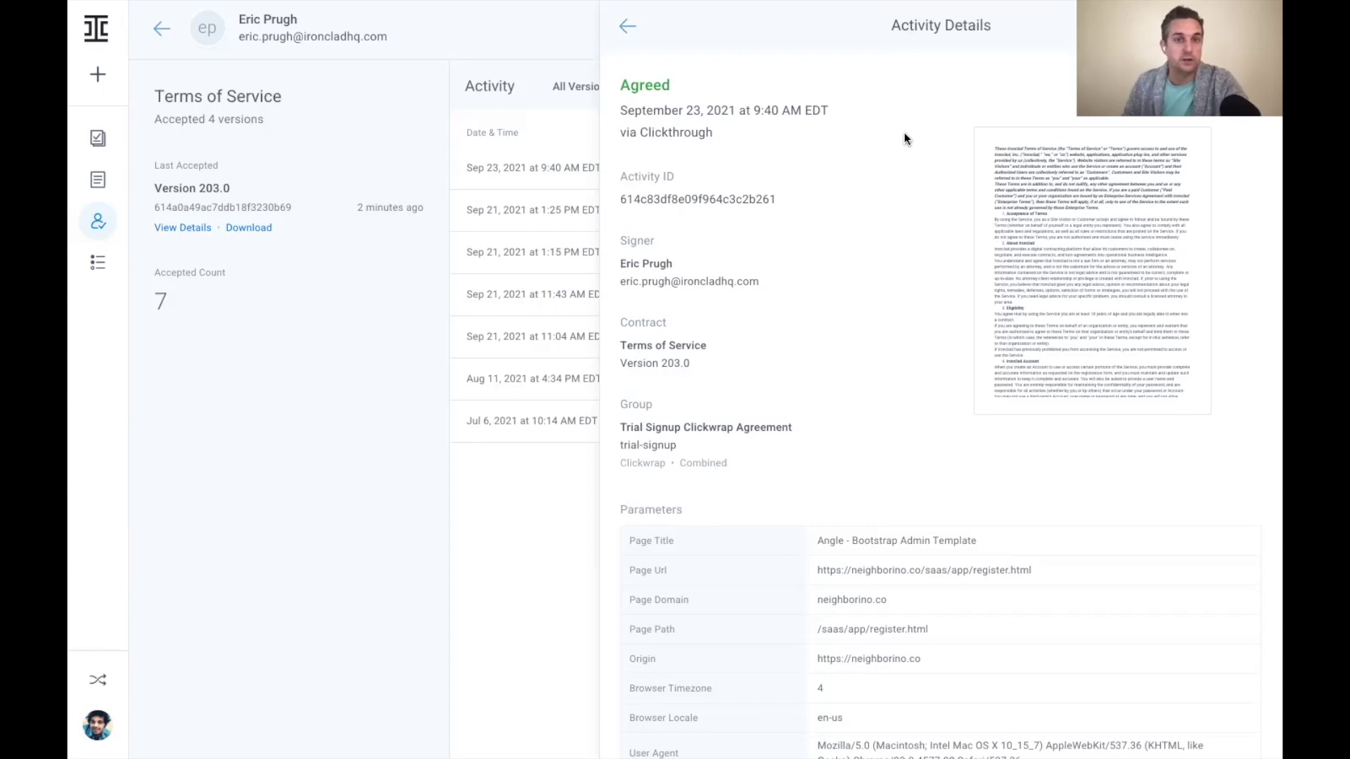
- Leave the acceptance details and open the Trial Signup Clickwrap Agreement group from the activity list
left_click(627, 26)
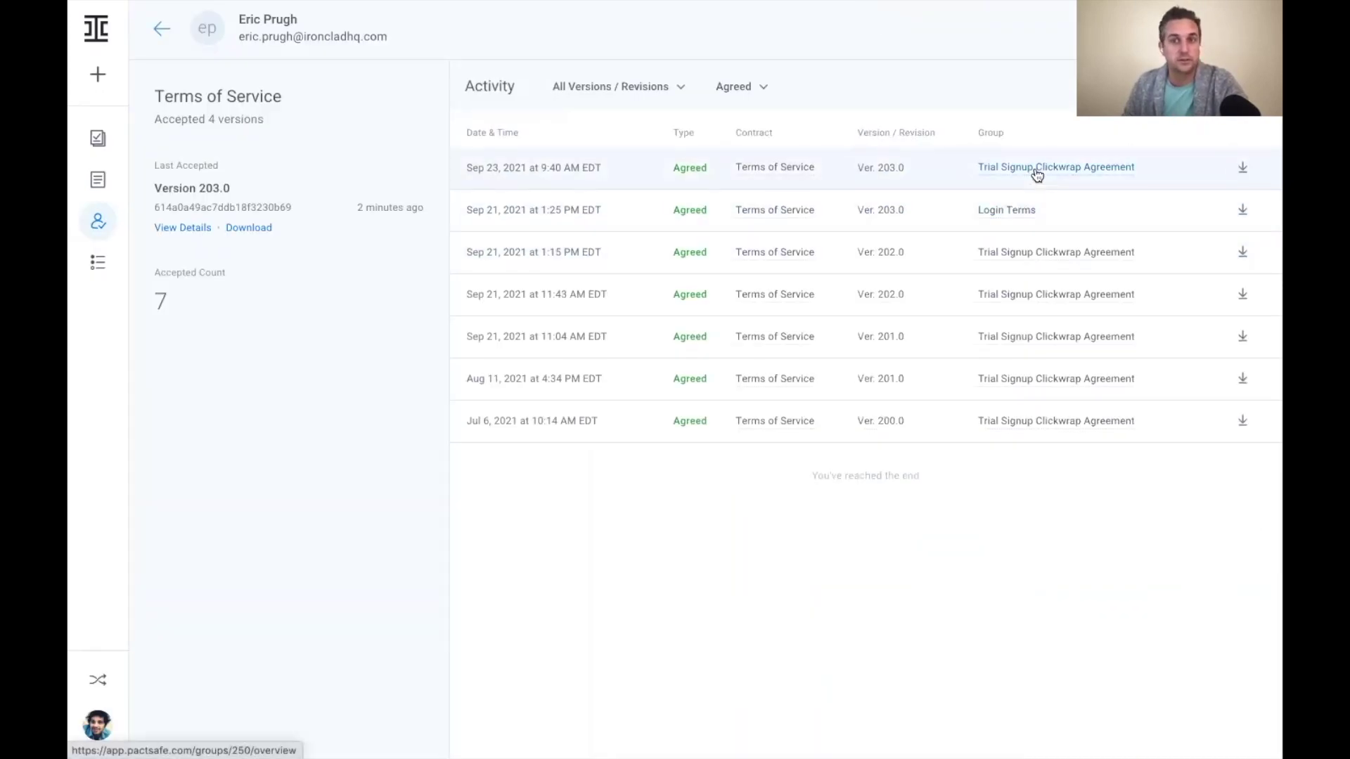
left_click(1037, 169)
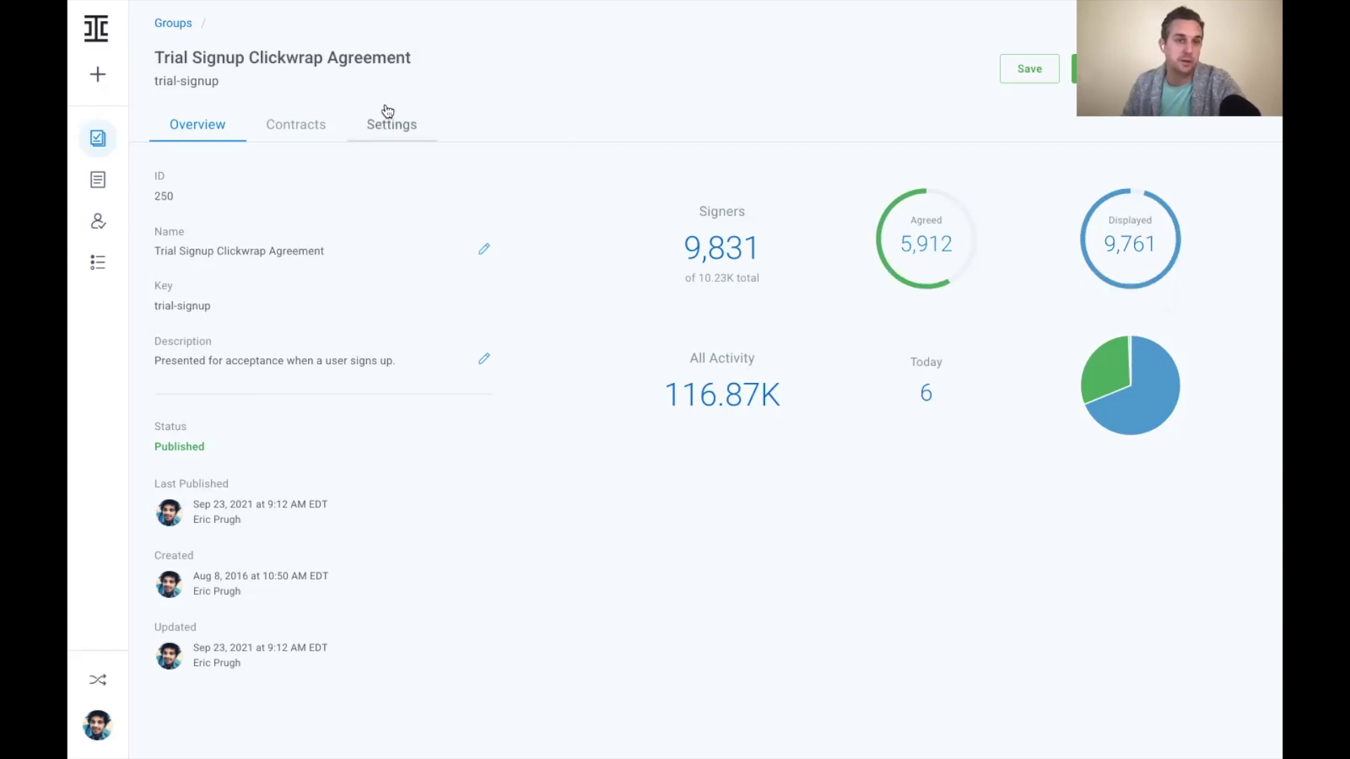
- Set the Trial Signup group's contract layout to Scroll style with per-contract Checkbox acceptance
left_click(306, 132)
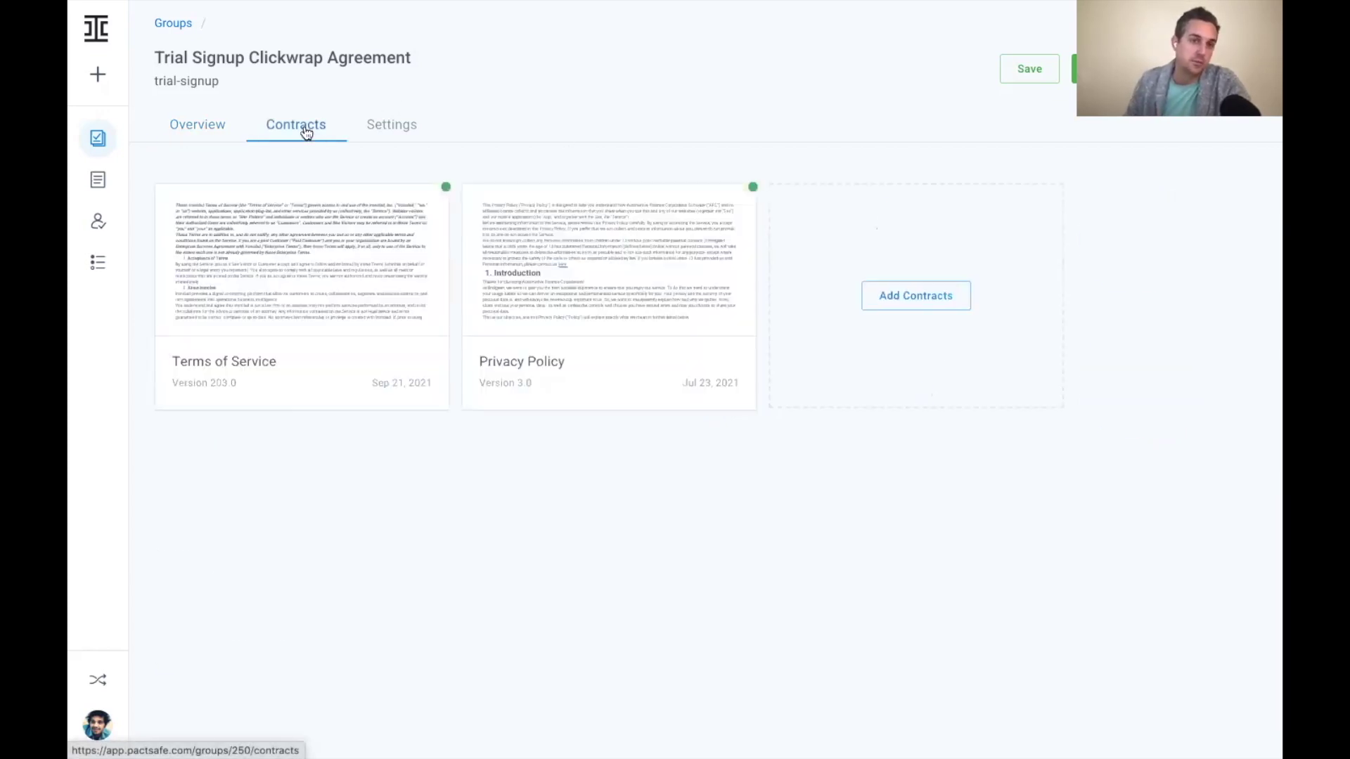
mouse_move(239, 274)
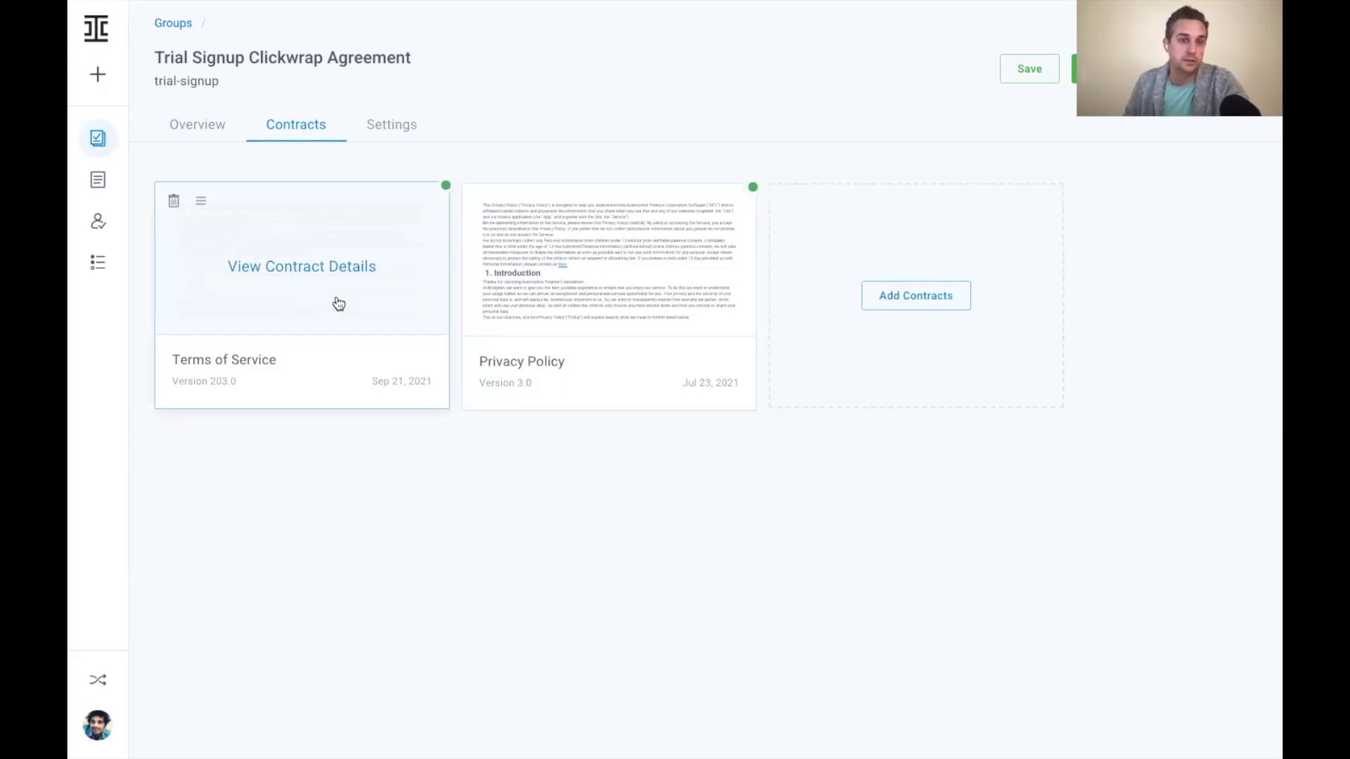
mouse_move(581, 285)
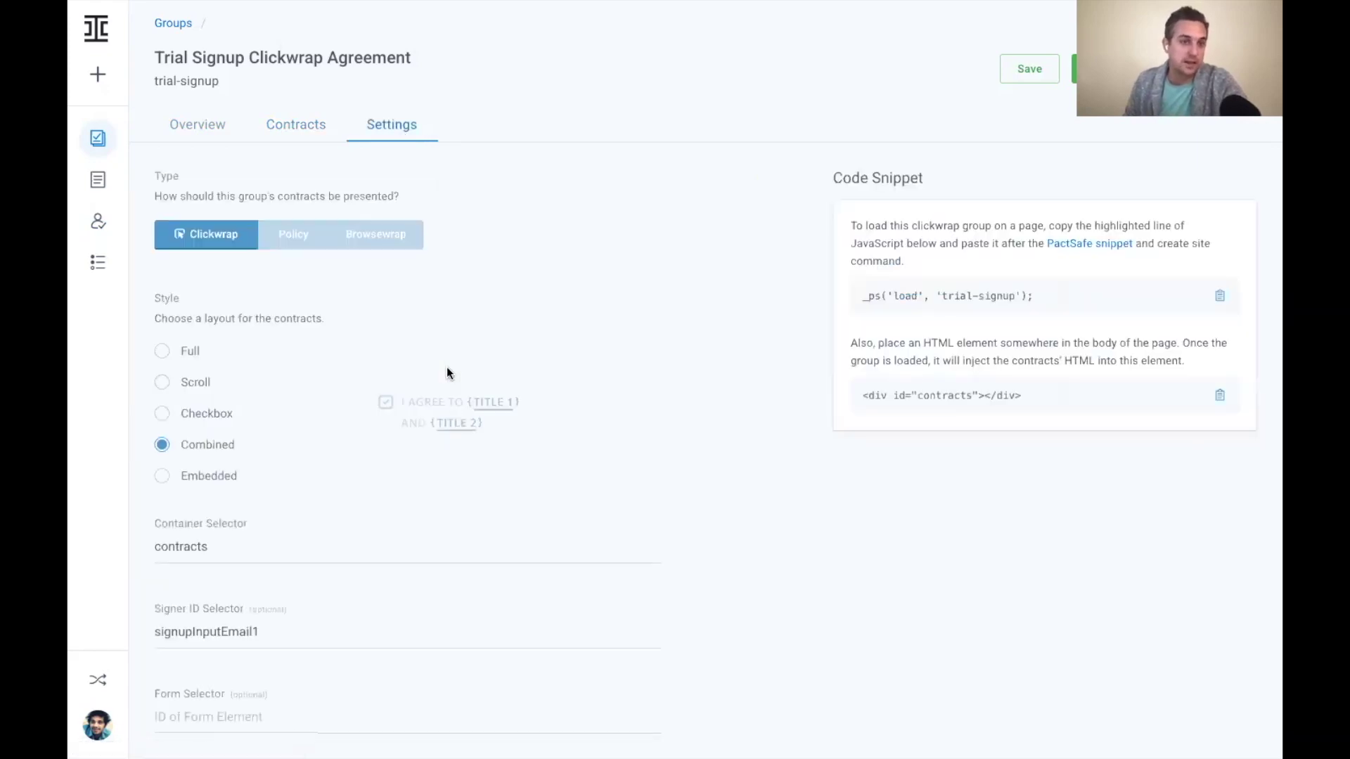
scroll(443, 365, "down", 1)
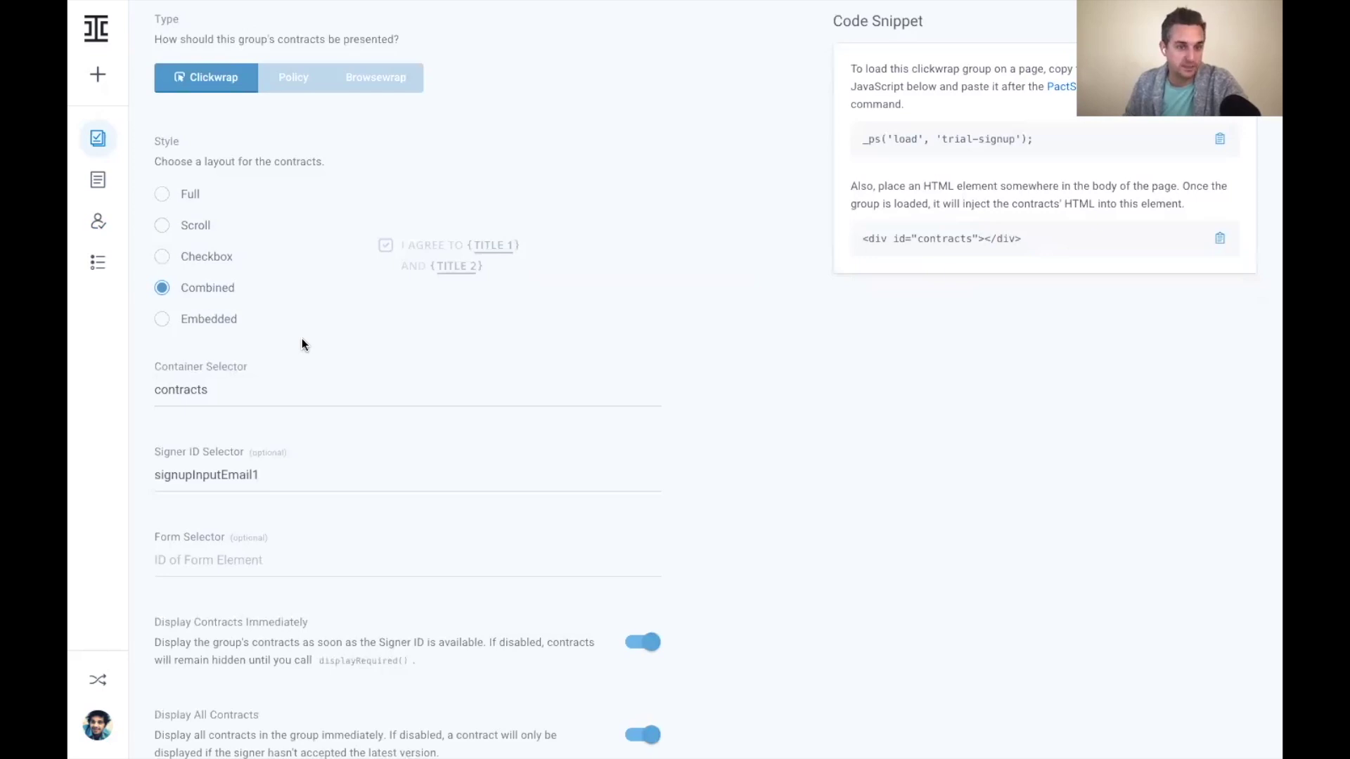
scroll(302, 344, "up", 2)
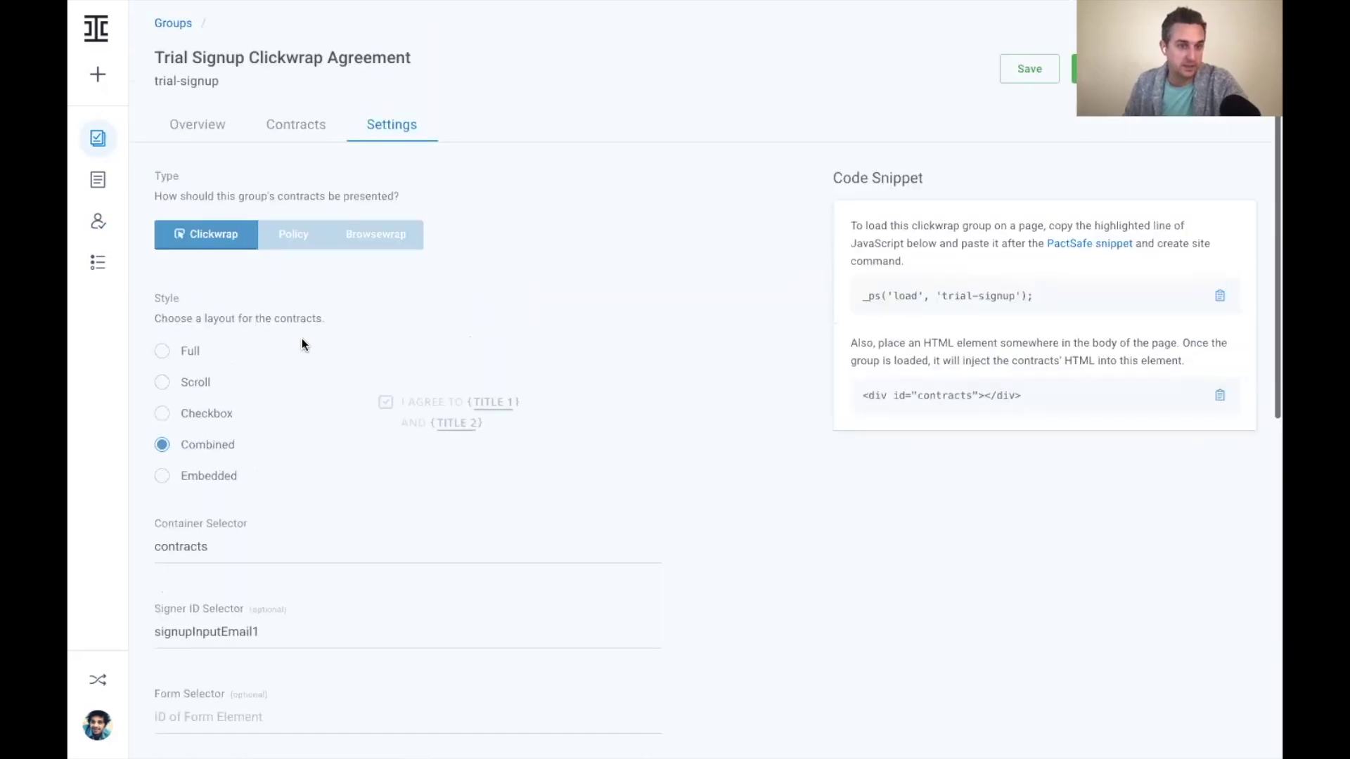
left_click(198, 386)
left_click(193, 419)
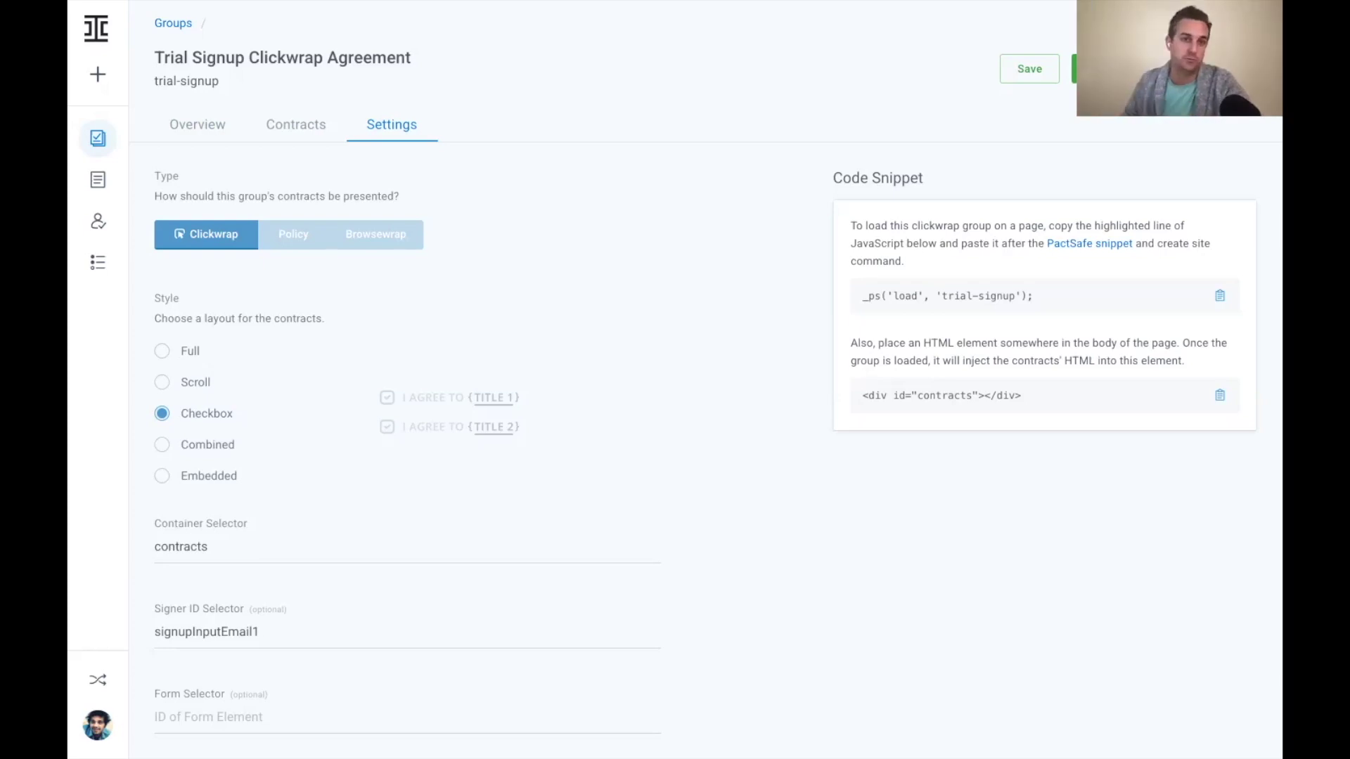
left_click(264, 134)
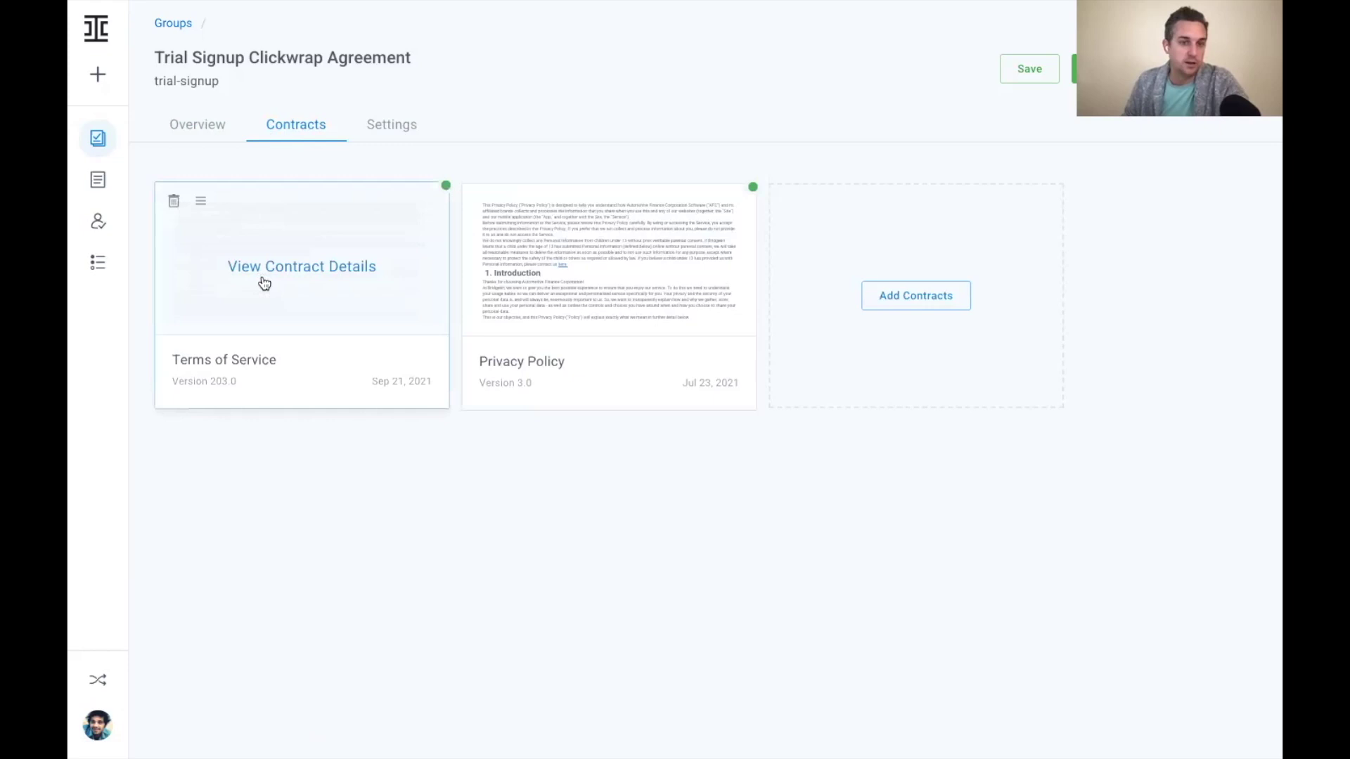
- Review the Terms of Service versions table and create draft version 204.0
left_click(263, 282)
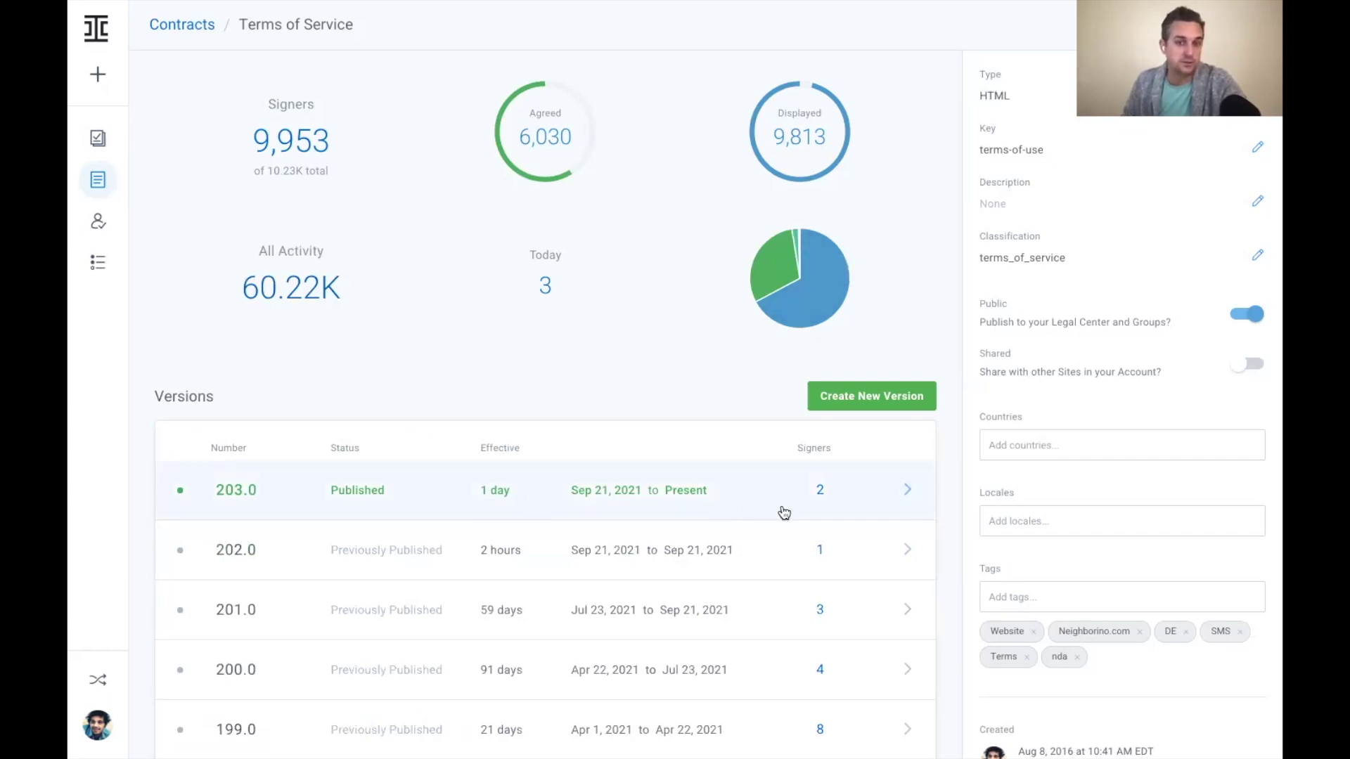
scroll(678, 519, "down", 6)
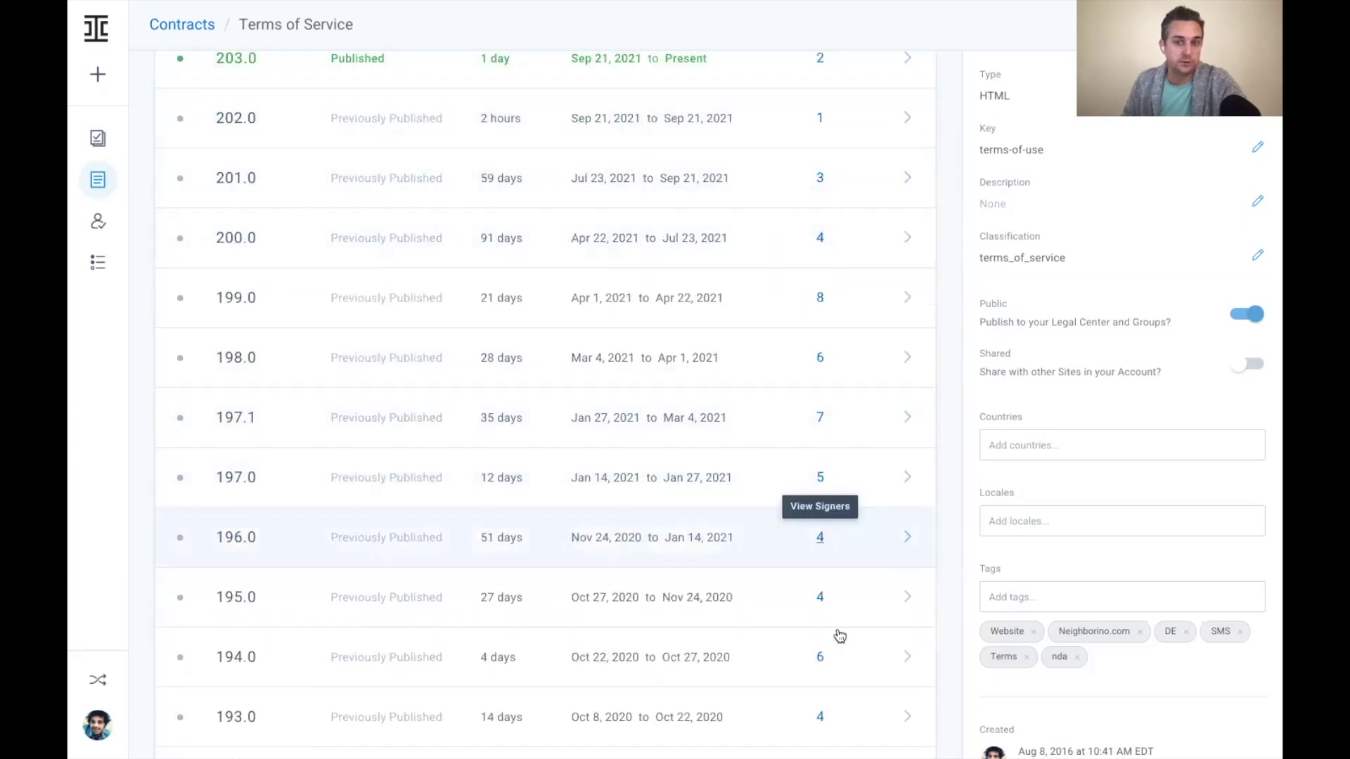
scroll(837, 642, "up", 3)
scroll(836, 643, "up", 3)
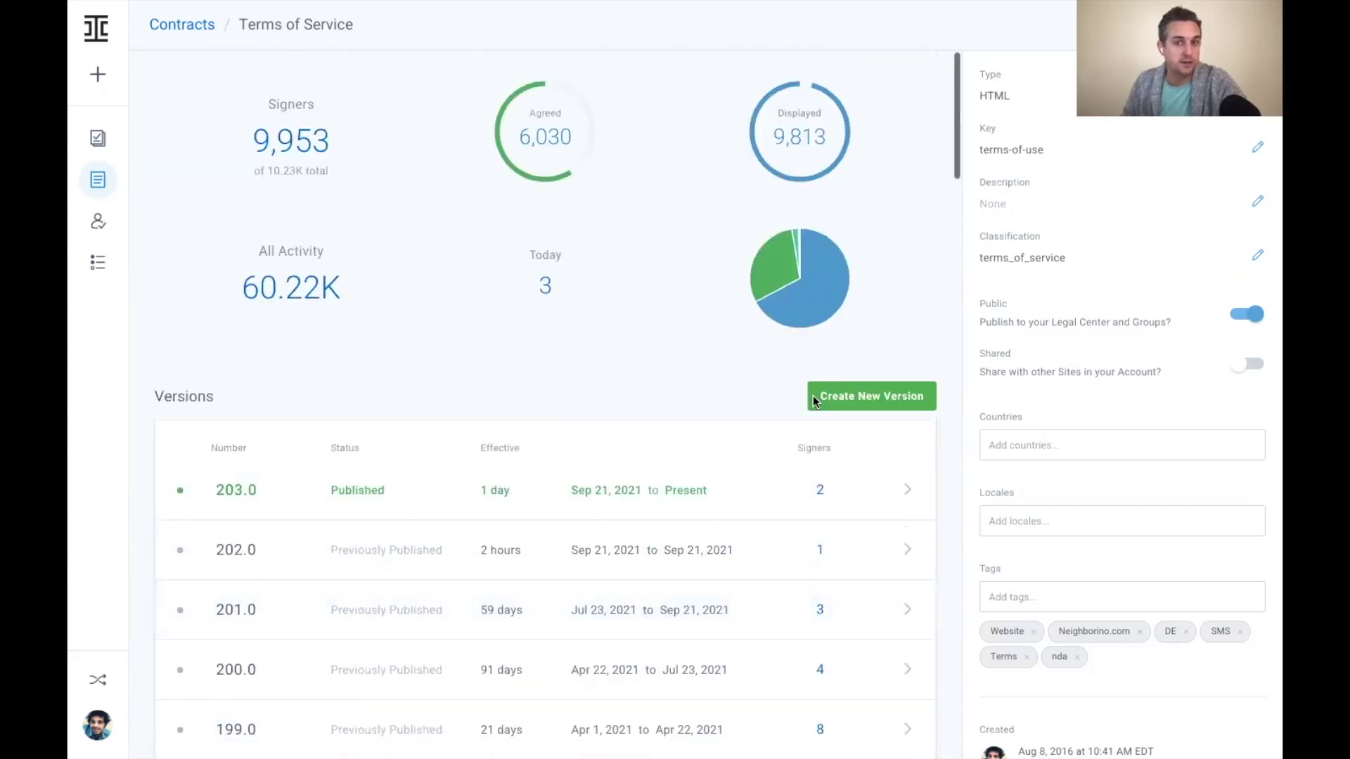
left_click(867, 398)
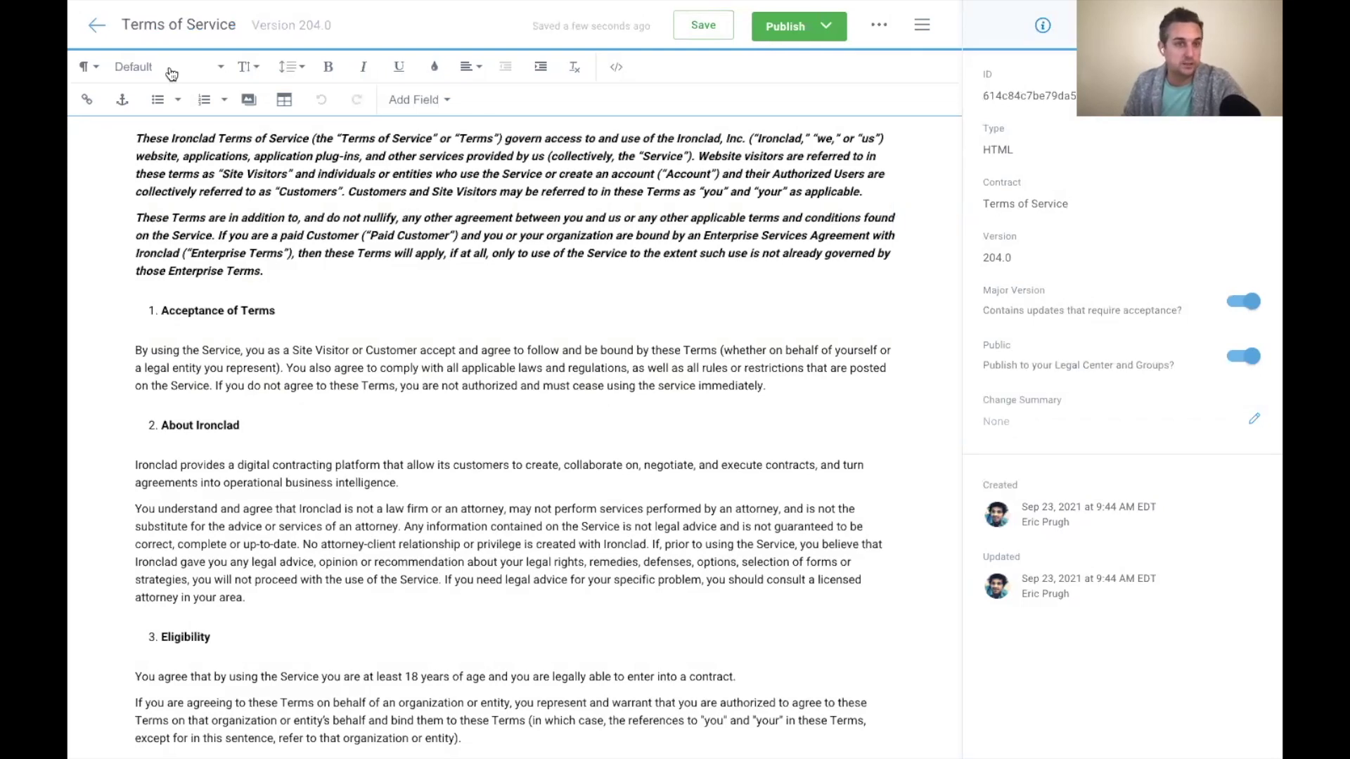
- Remove the bold styling from both opening paragraphs of draft 204.0
left_click_drag(131, 137, 287, 278)
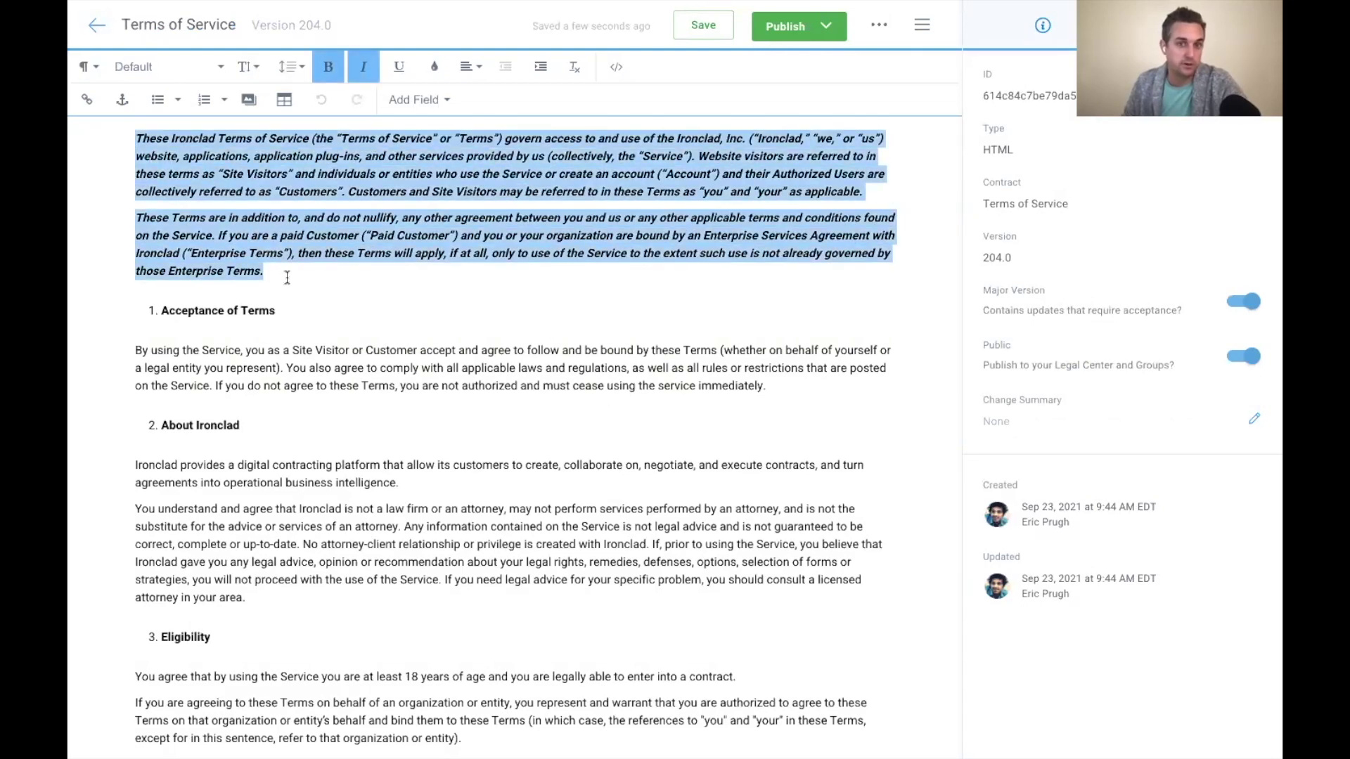
left_click(287, 278)
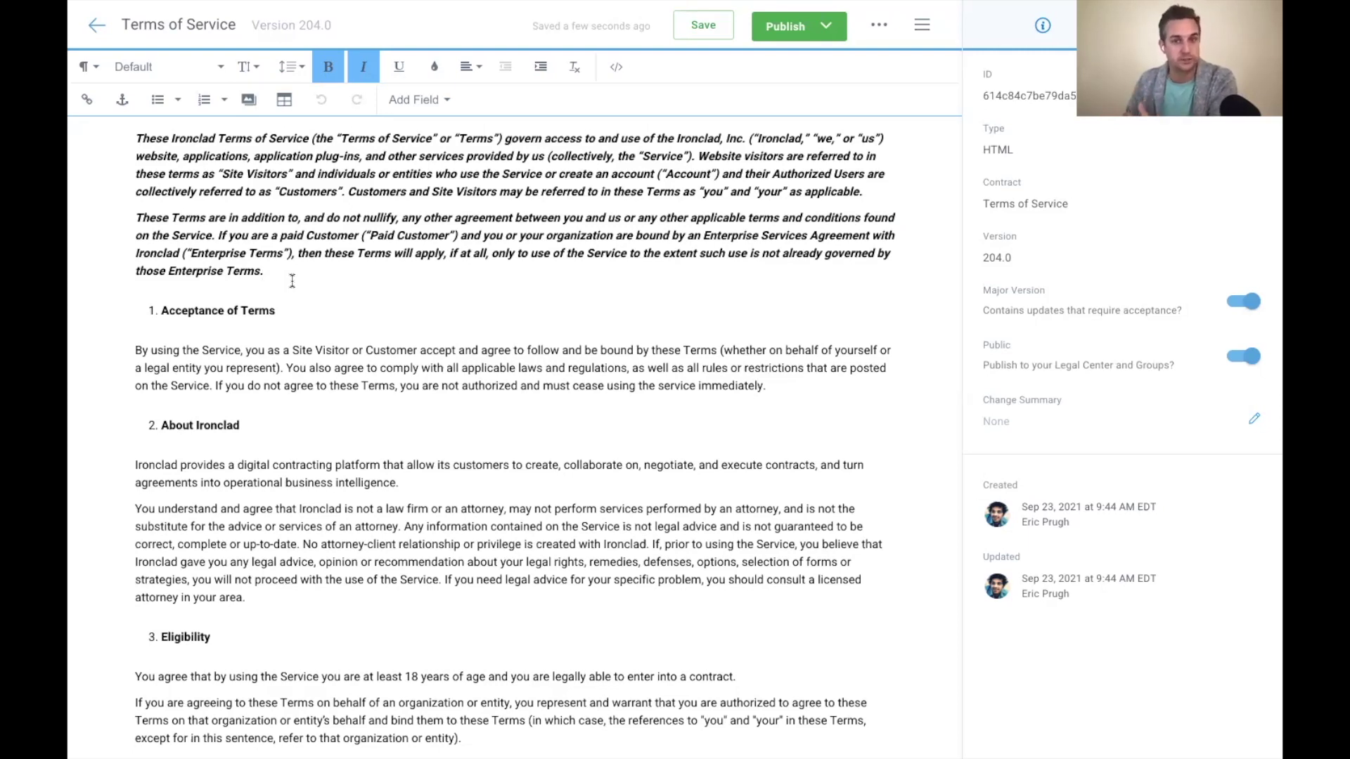
left_click(293, 281)
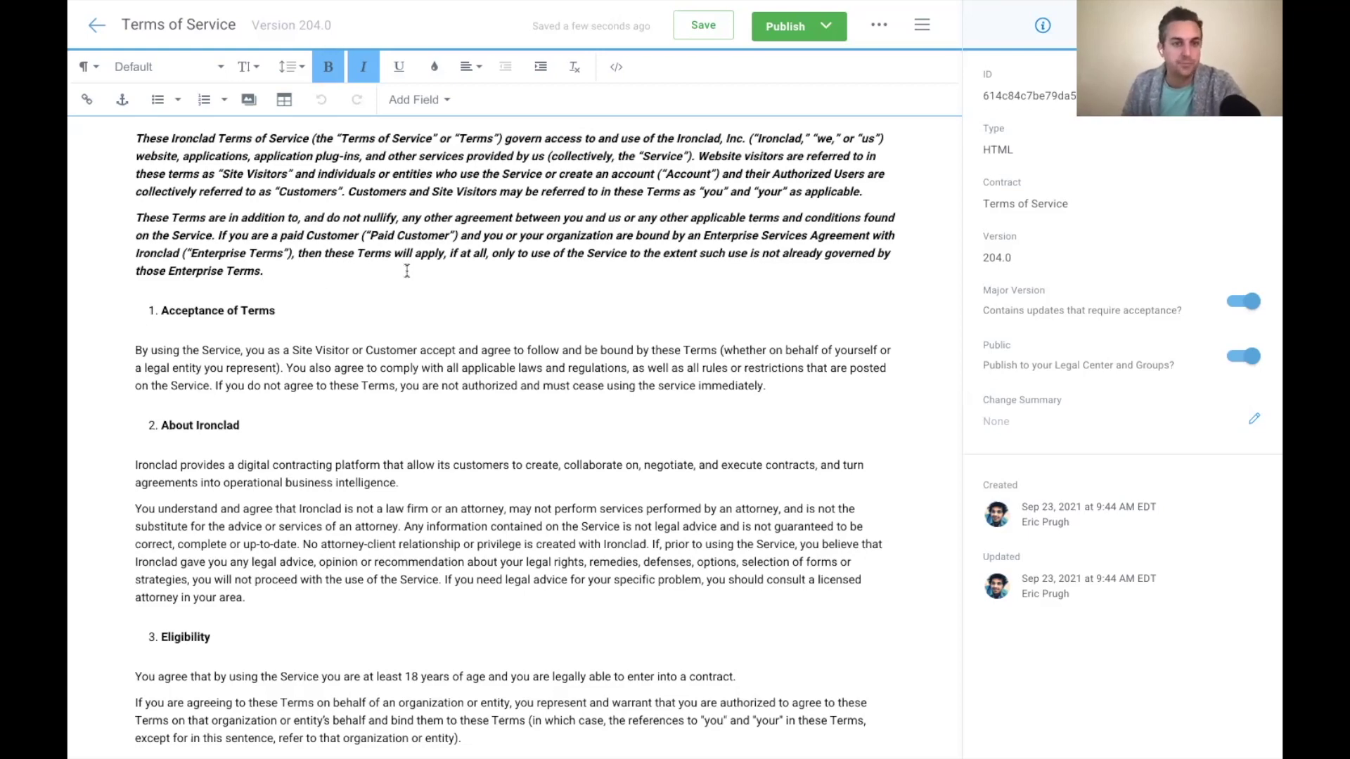
scroll(379, 326, "down", 15)
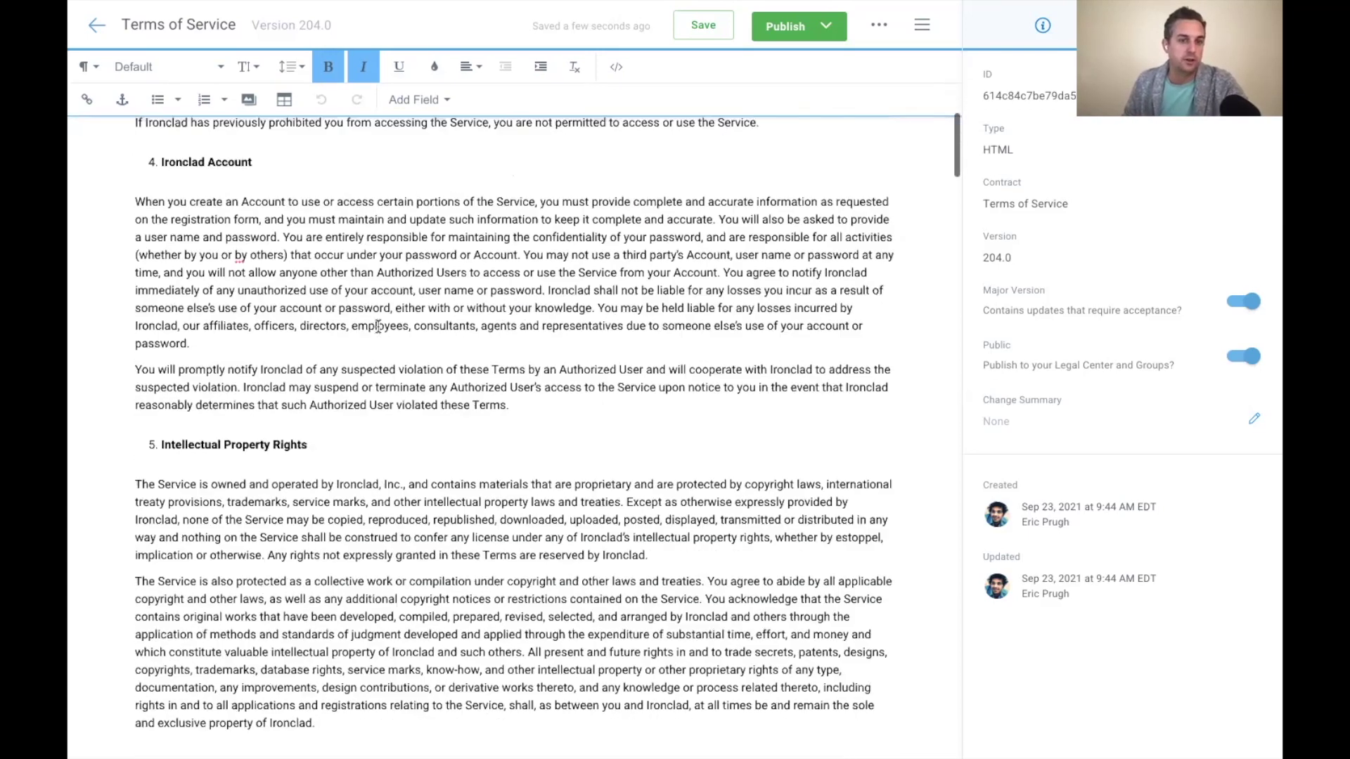
scroll(378, 327, "down", 5)
scroll(378, 326, "up", 20)
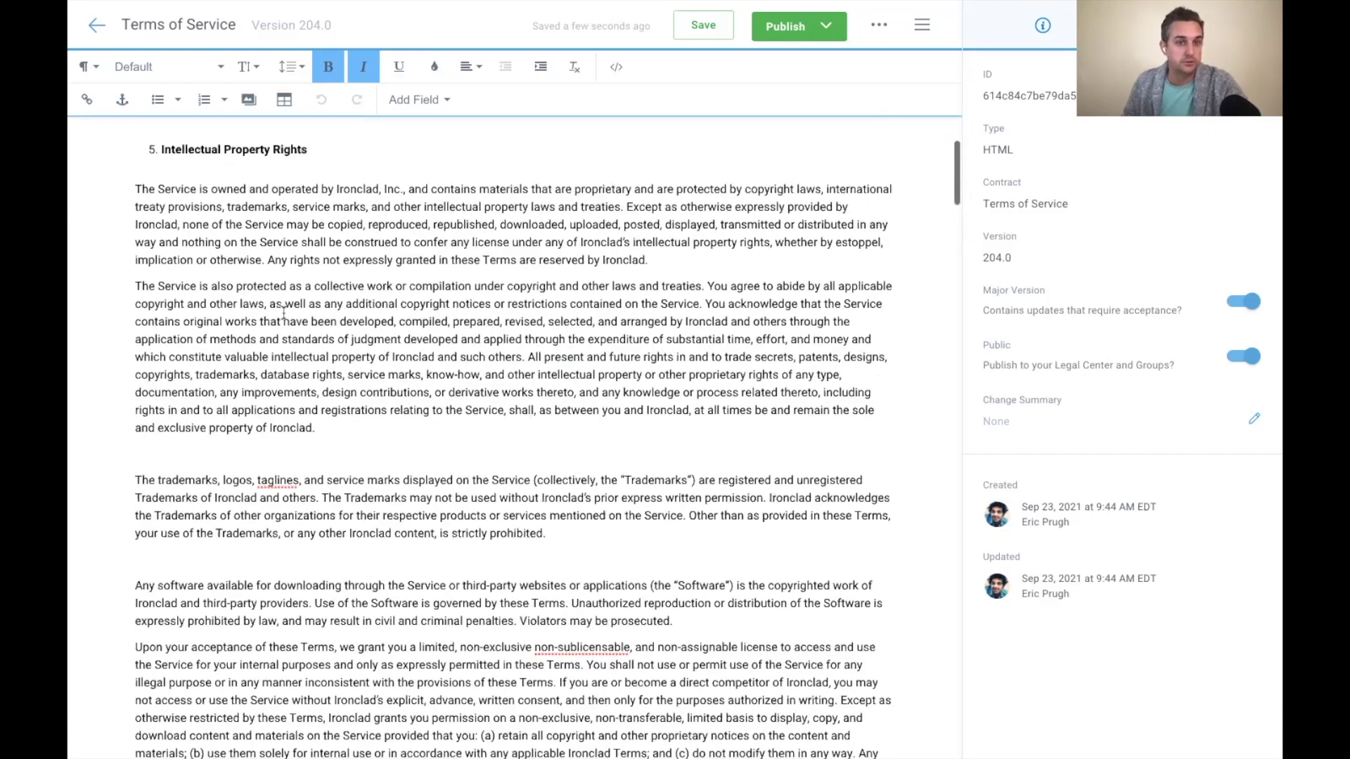
left_click(136, 138, "shift")
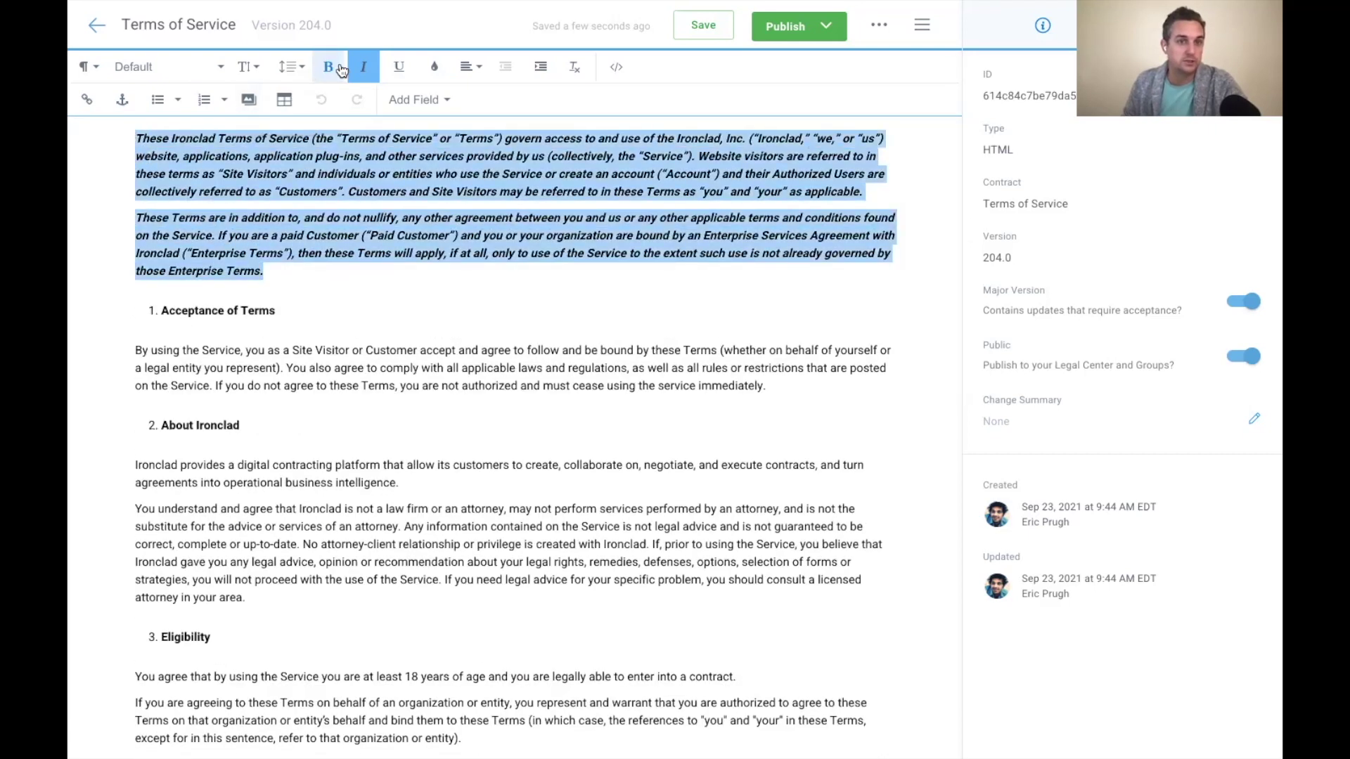
left_click(327, 66)
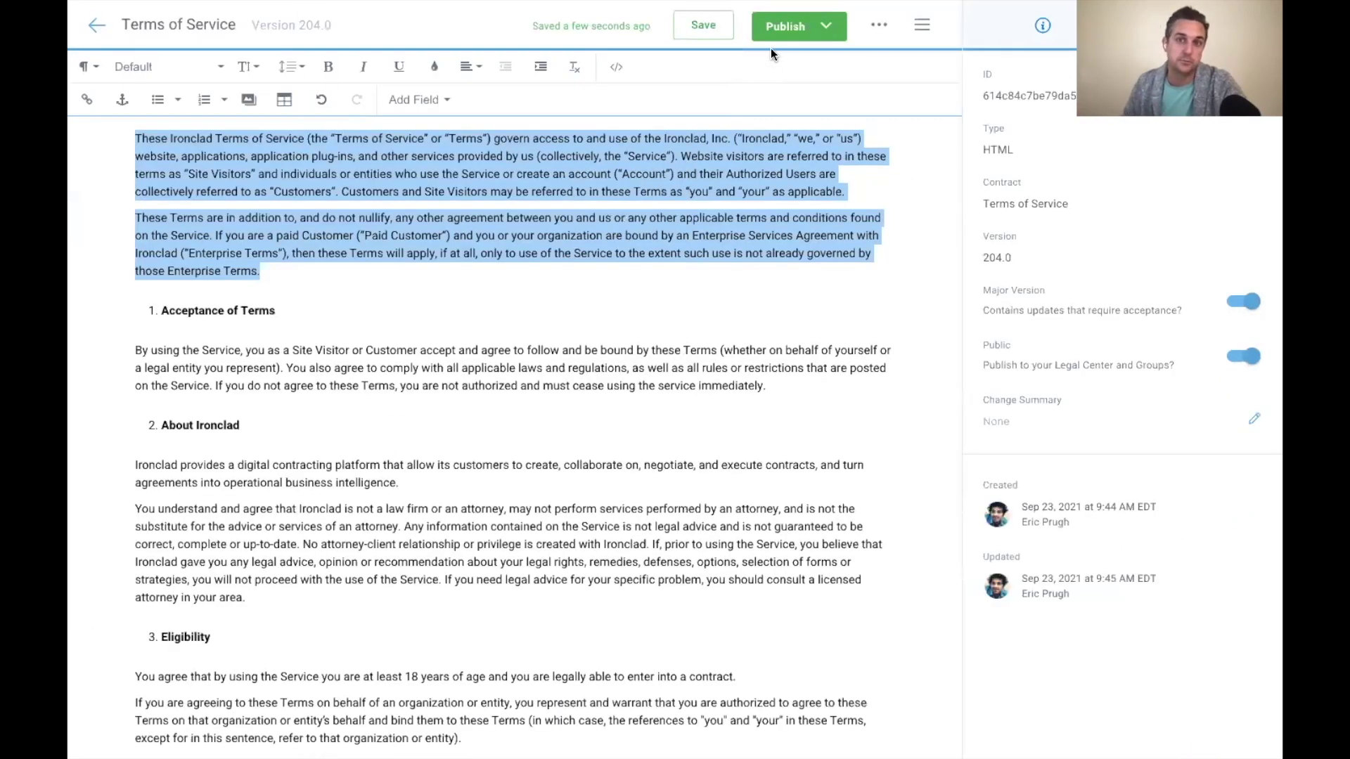
- Publish Terms of Service version 204.0 and view it in the Neighborino legal center
mouse_move(791, 36)
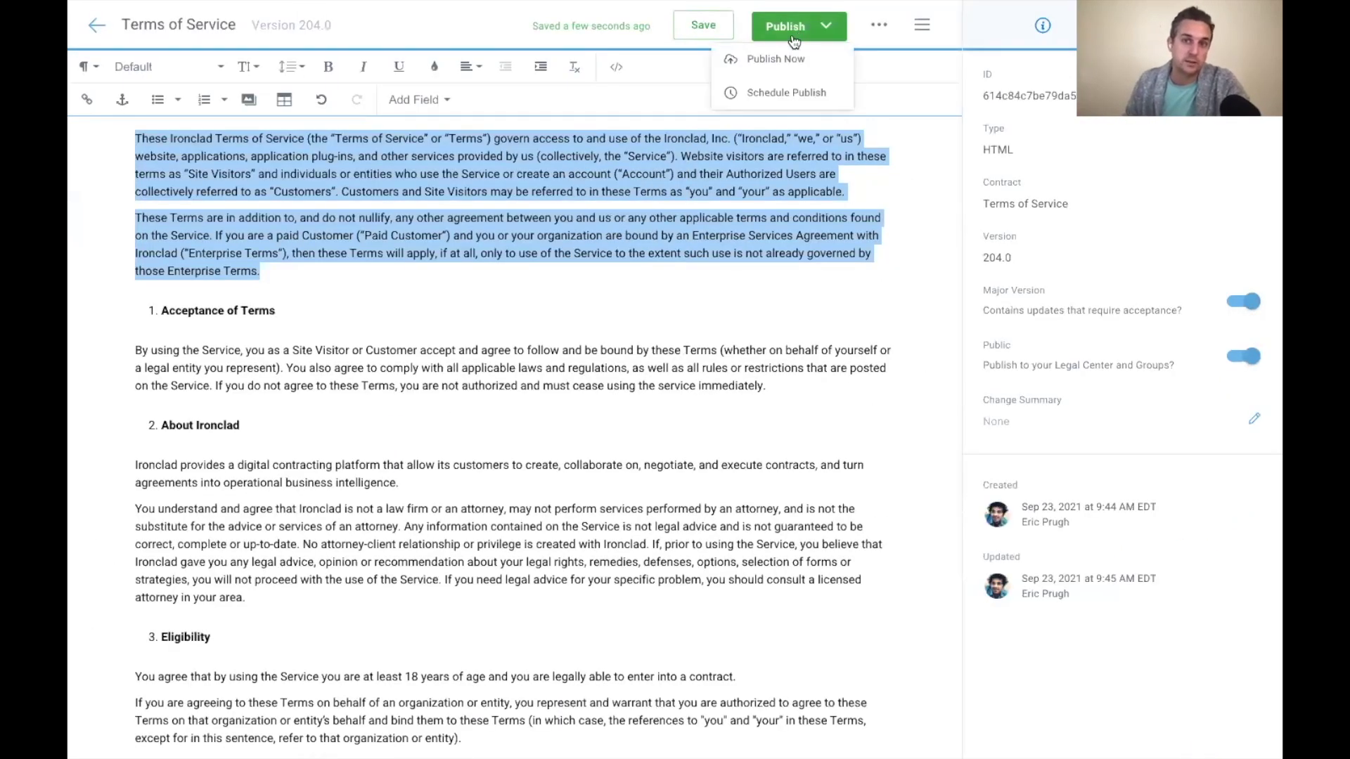
left_click(796, 93)
left_click(874, 502)
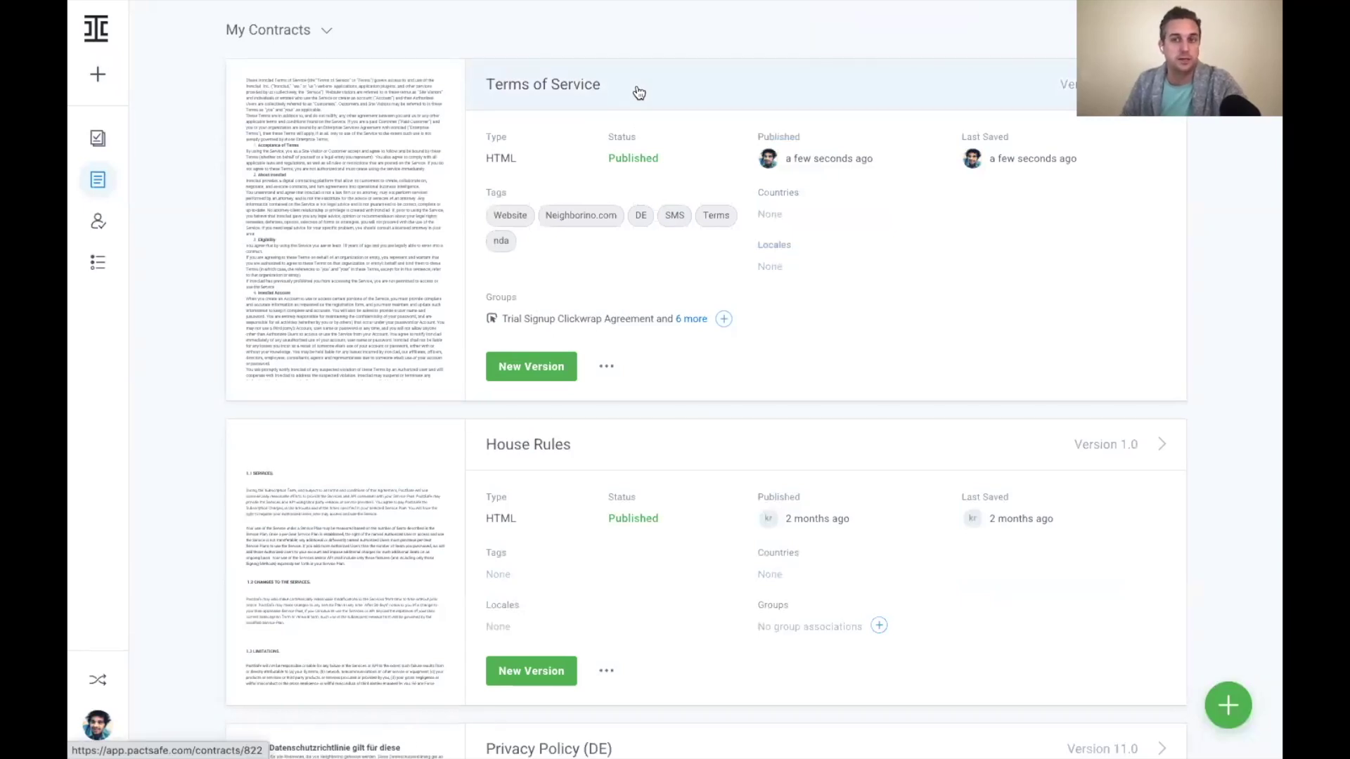
left_click(607, 366)
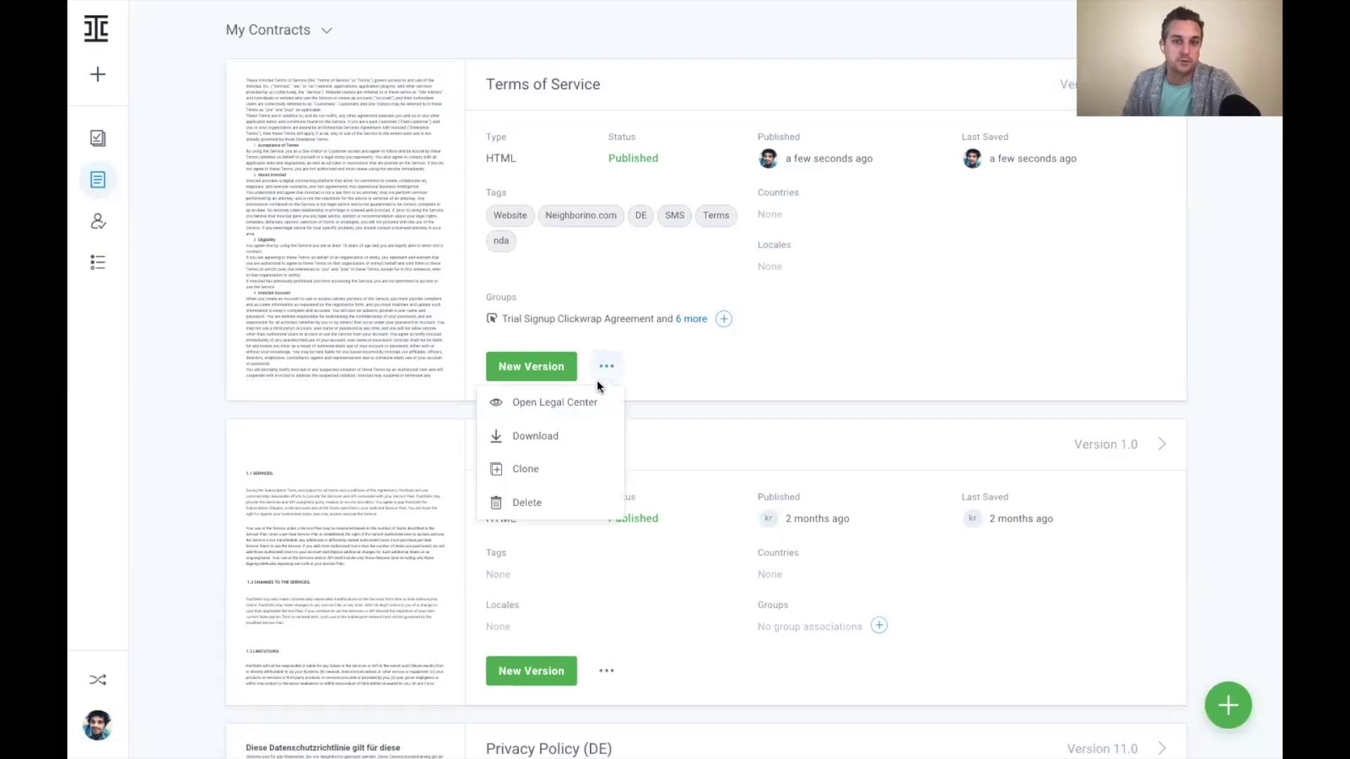
left_click(637, 399)
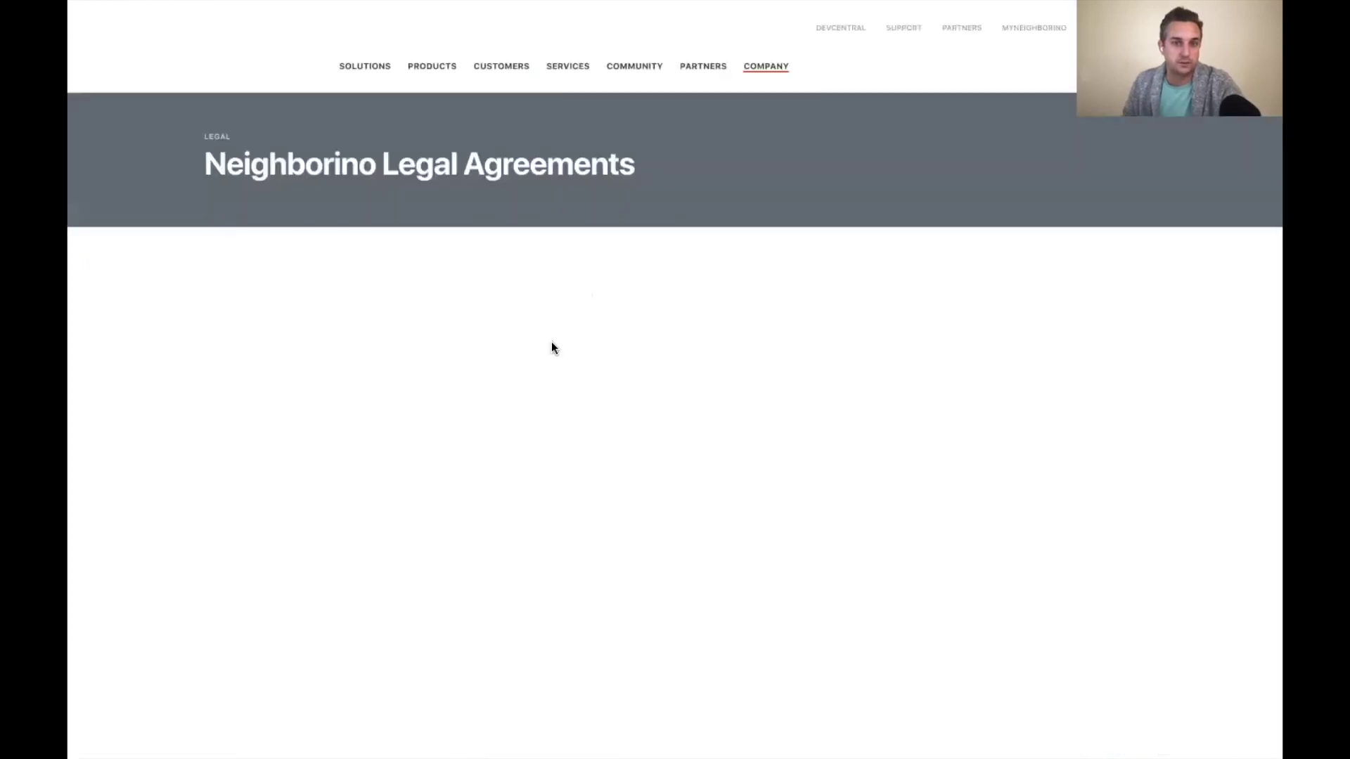
- Check Version 204.0 on the legal page, then move to the Bridgebit customer orders portal
left_click_drag(434, 265, 532, 273)
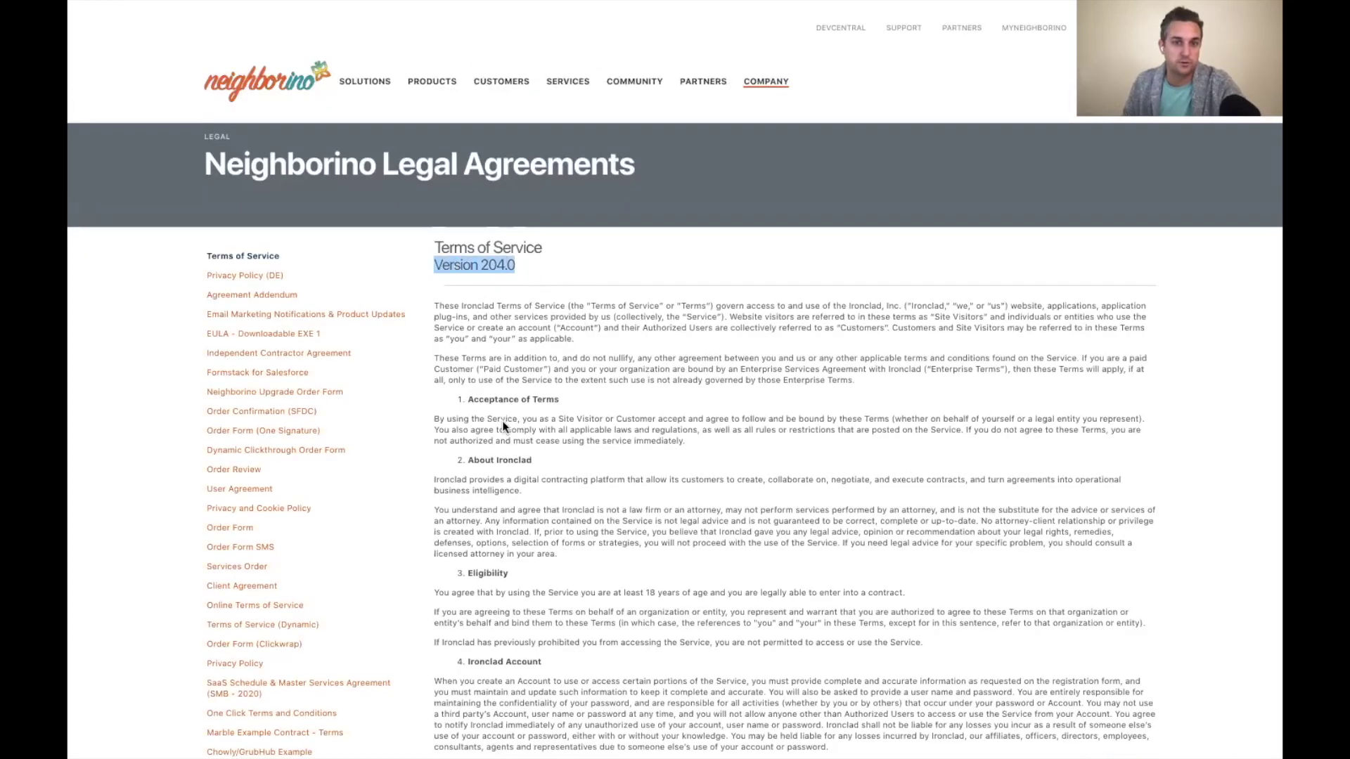
key("ctrl+w")
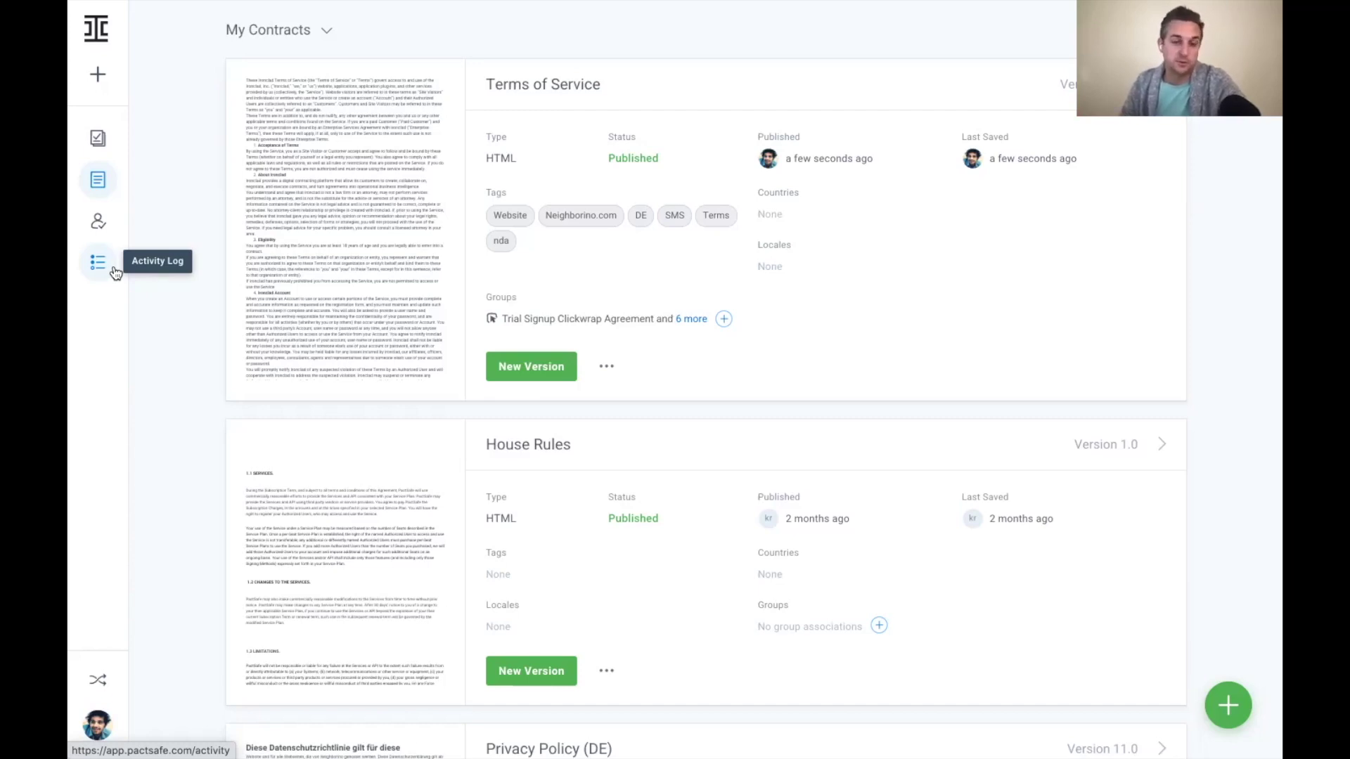
key("ctrl+Tab")
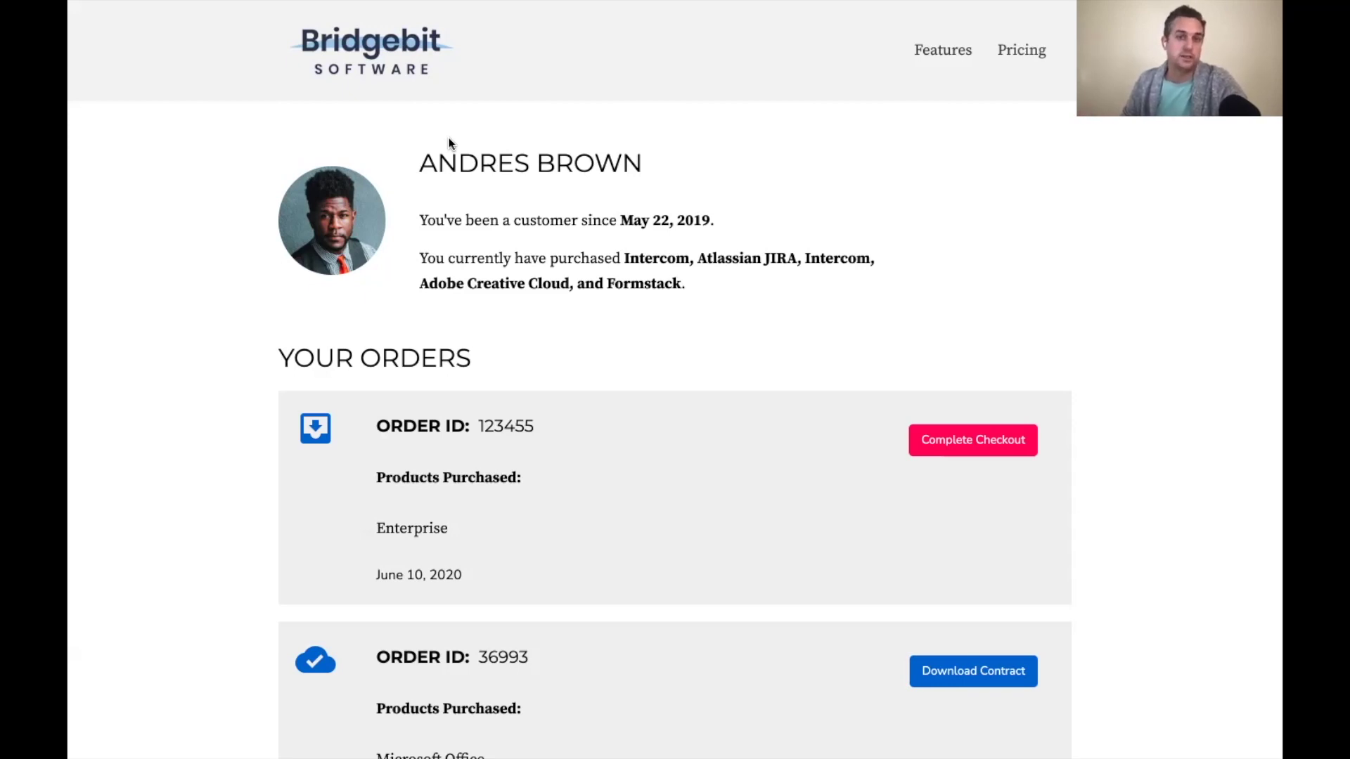
scroll(535, 242, "down", 8)
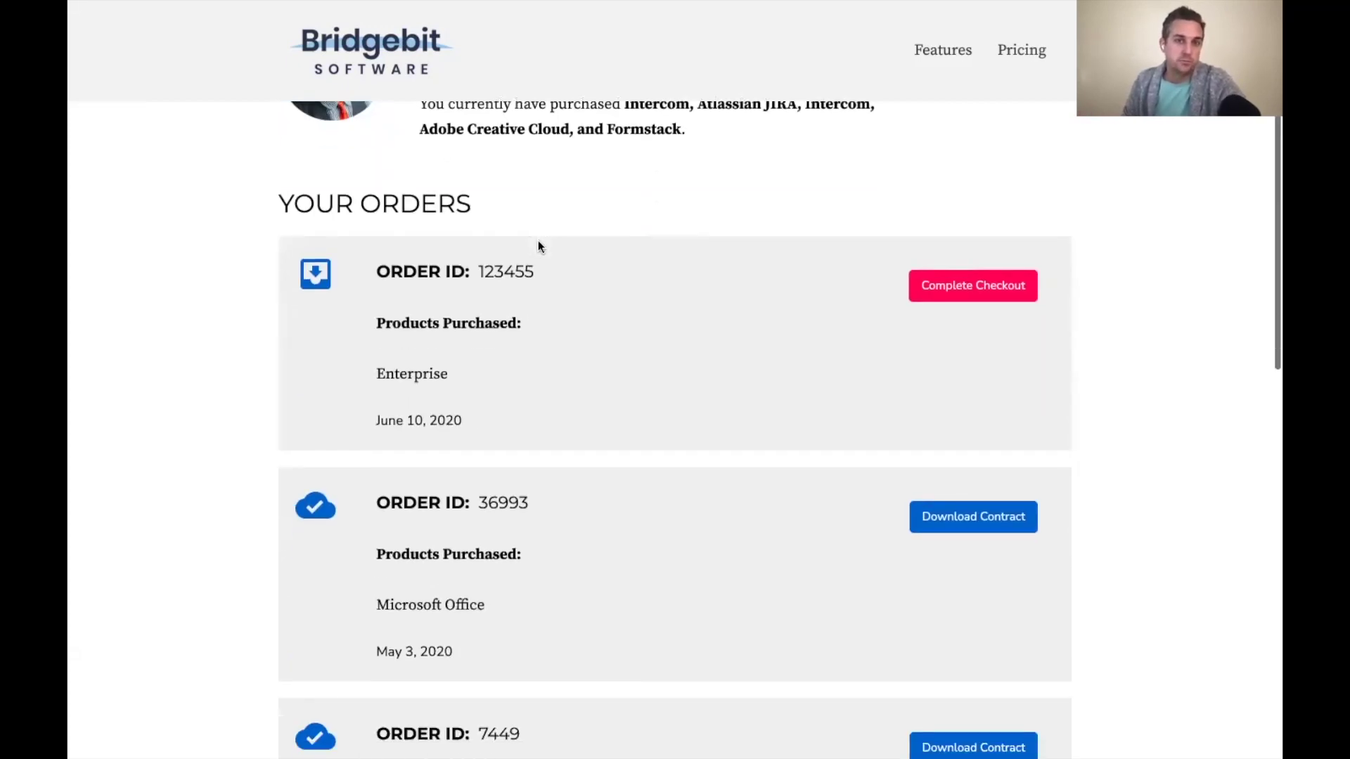
scroll(538, 240, "up", 8)
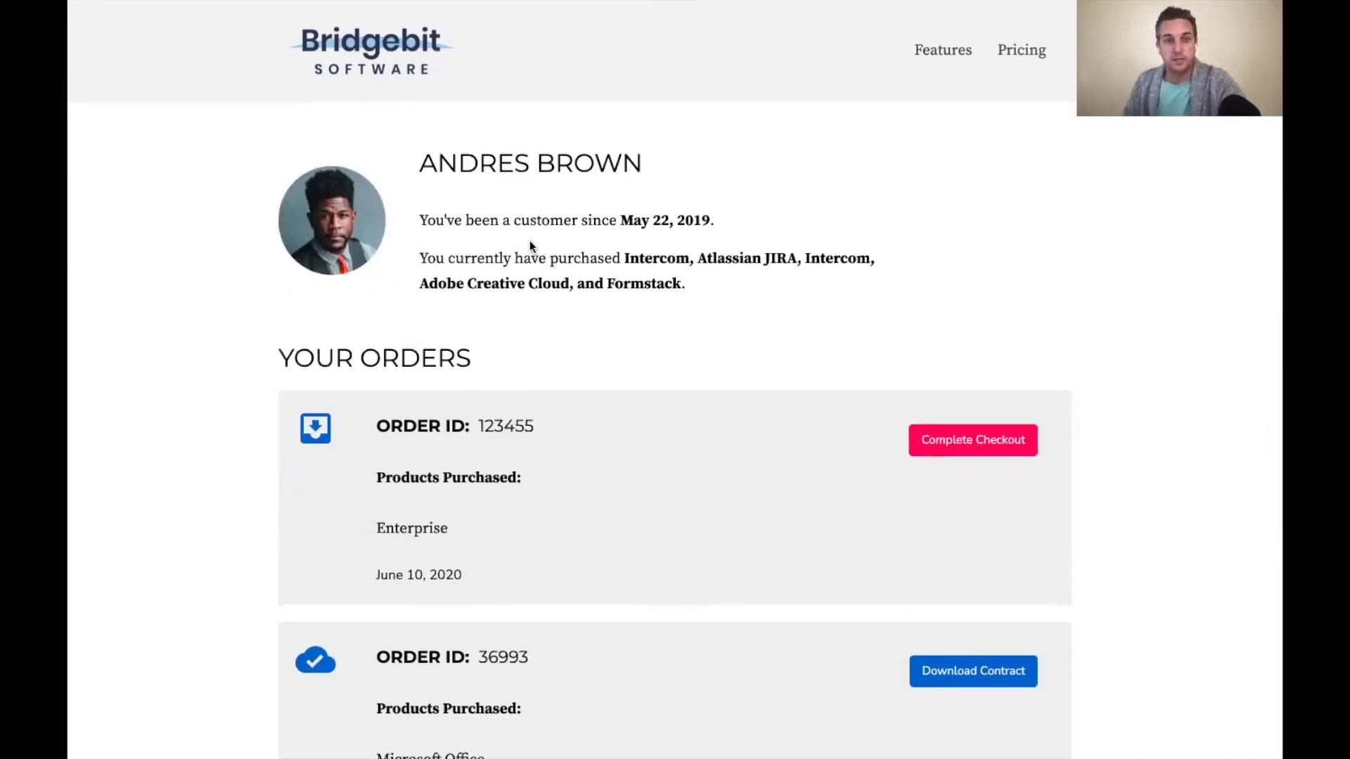
scroll(466, 381, "down", 6)
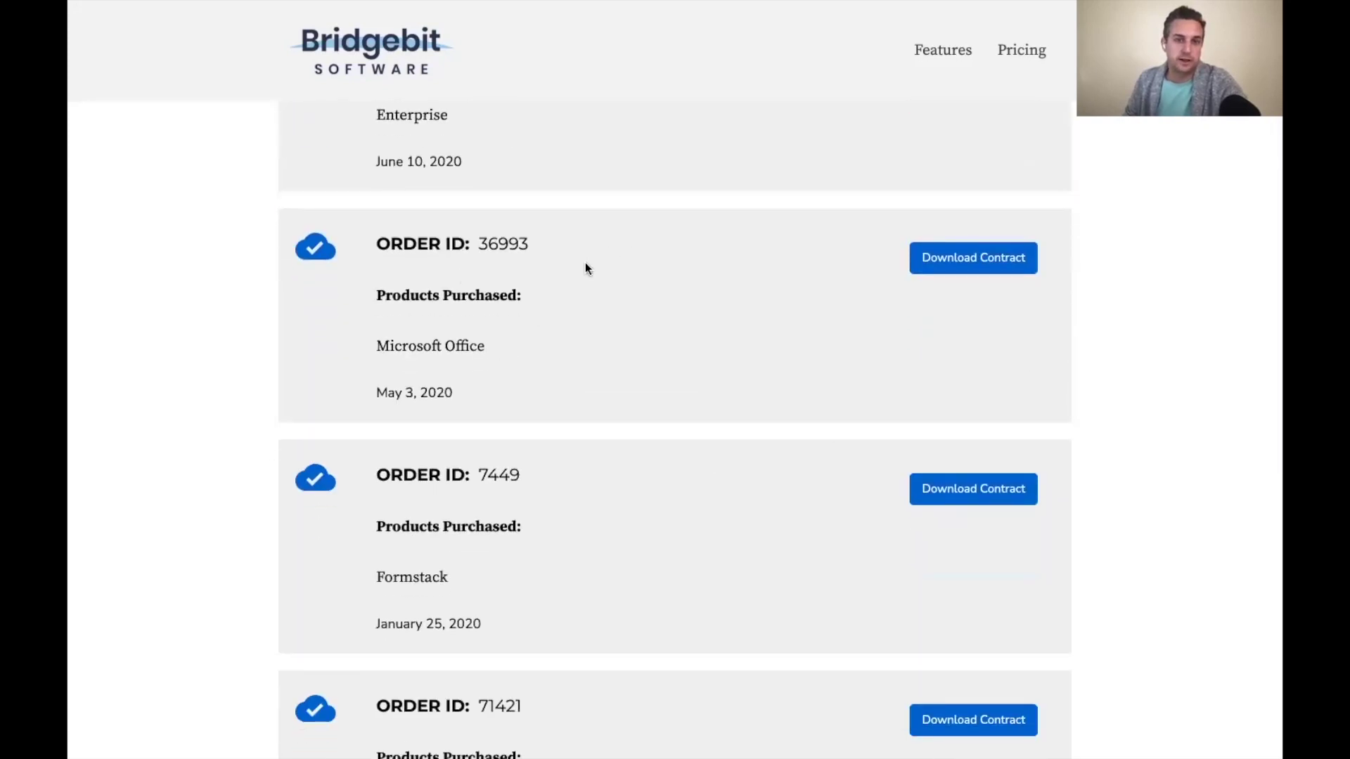
scroll(586, 269, "up", 6)
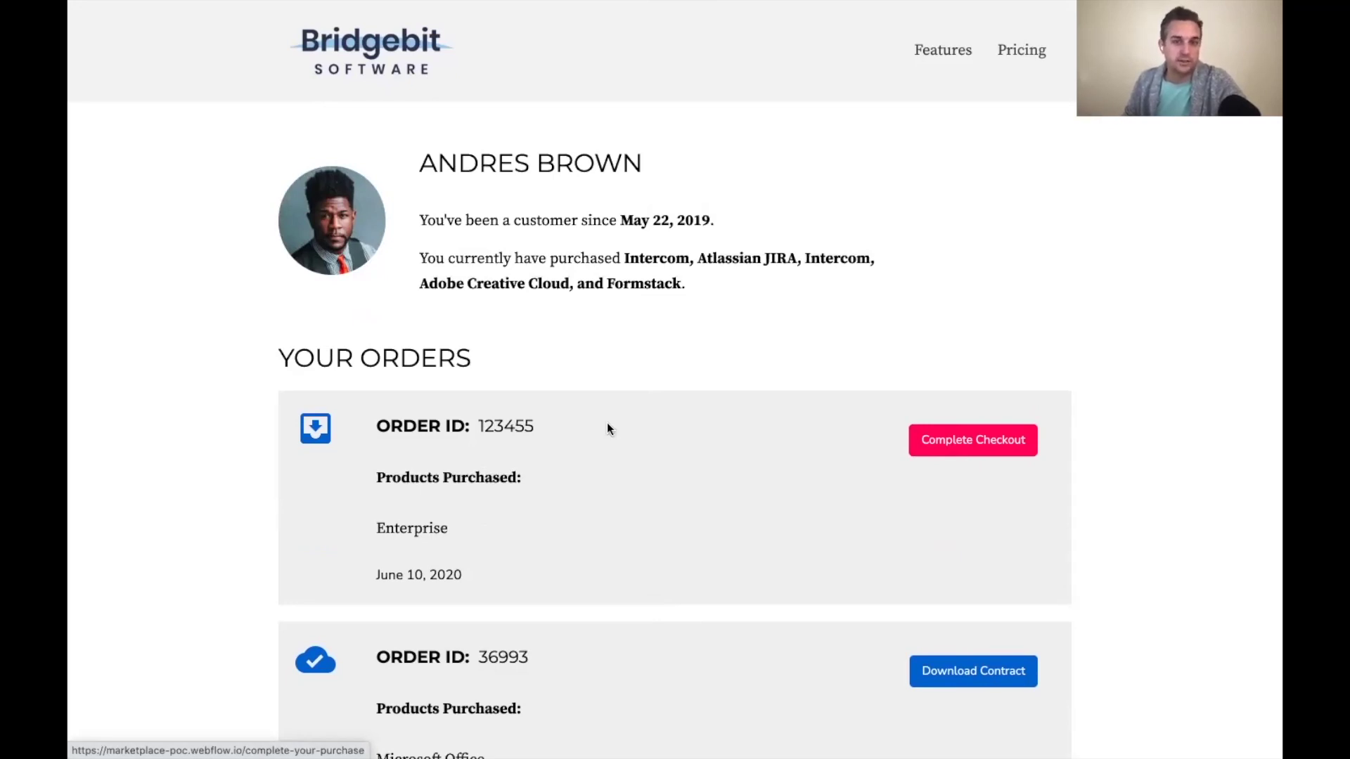
- Start checkout on the pending Enterprise order and read through the Terms and Conditions
left_click(946, 444)
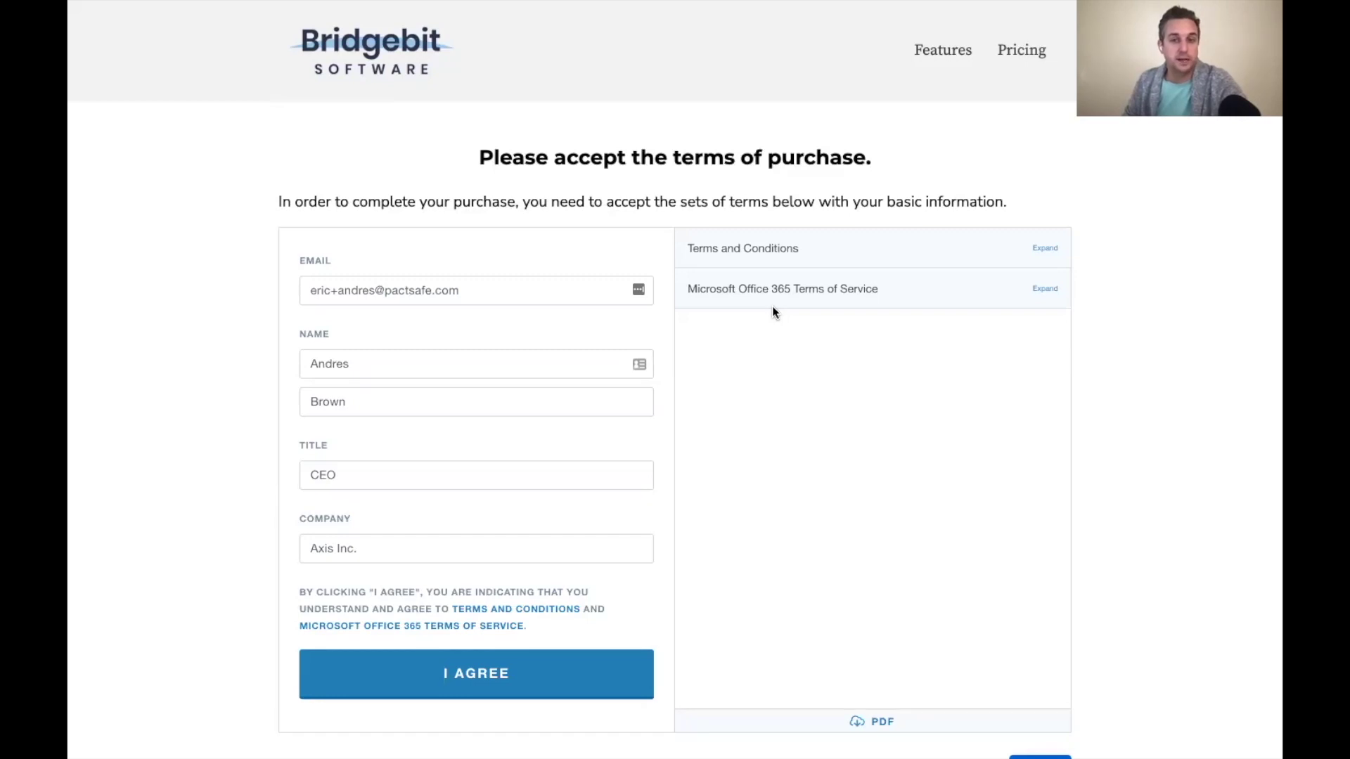
left_click(1045, 287)
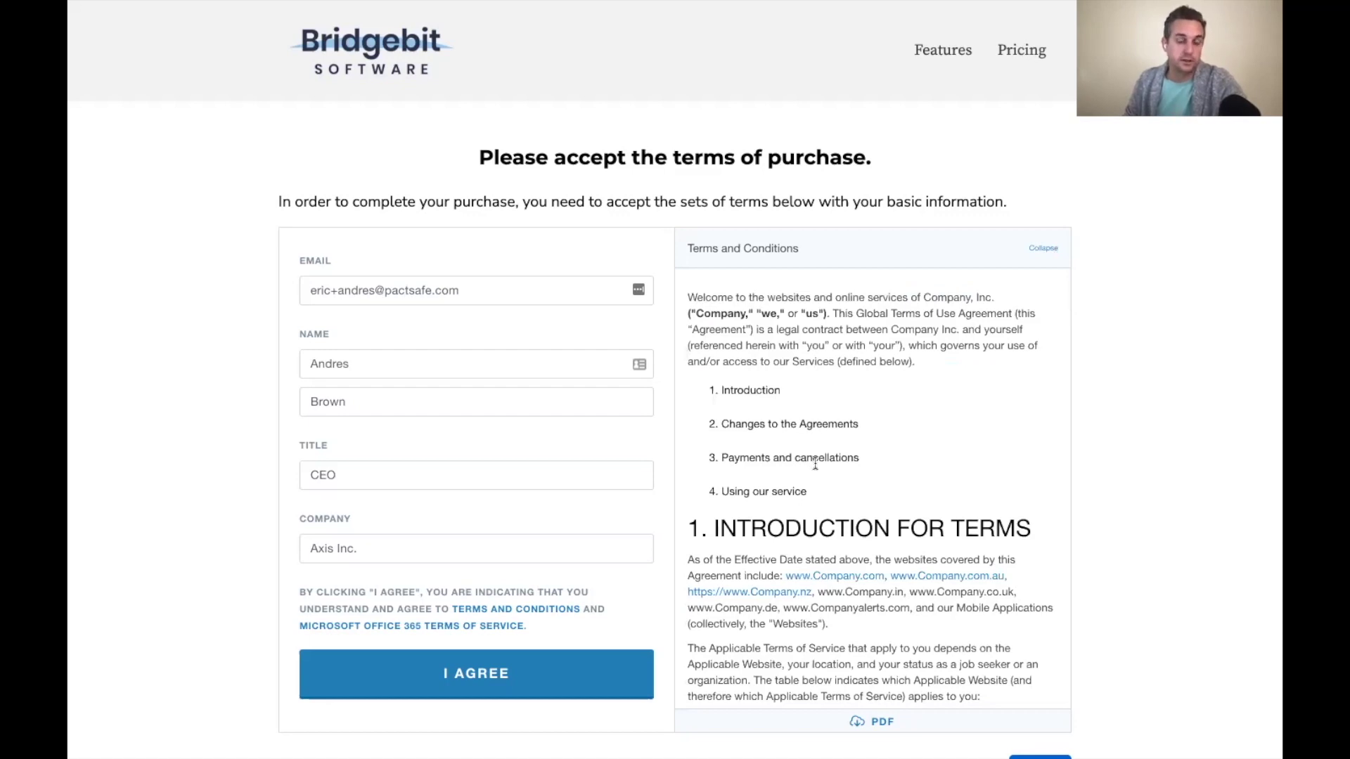
scroll(955, 491, "down", 2)
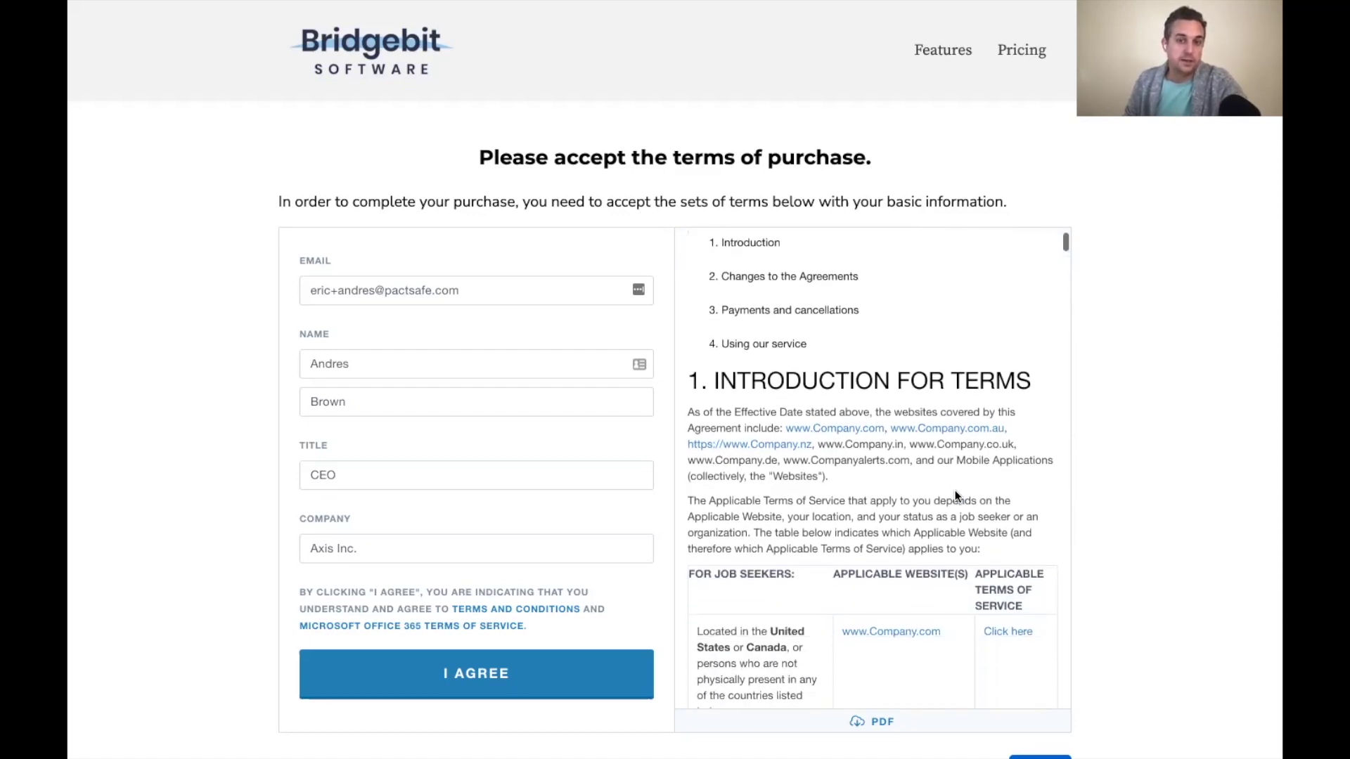
scroll(955, 491, "up", 2)
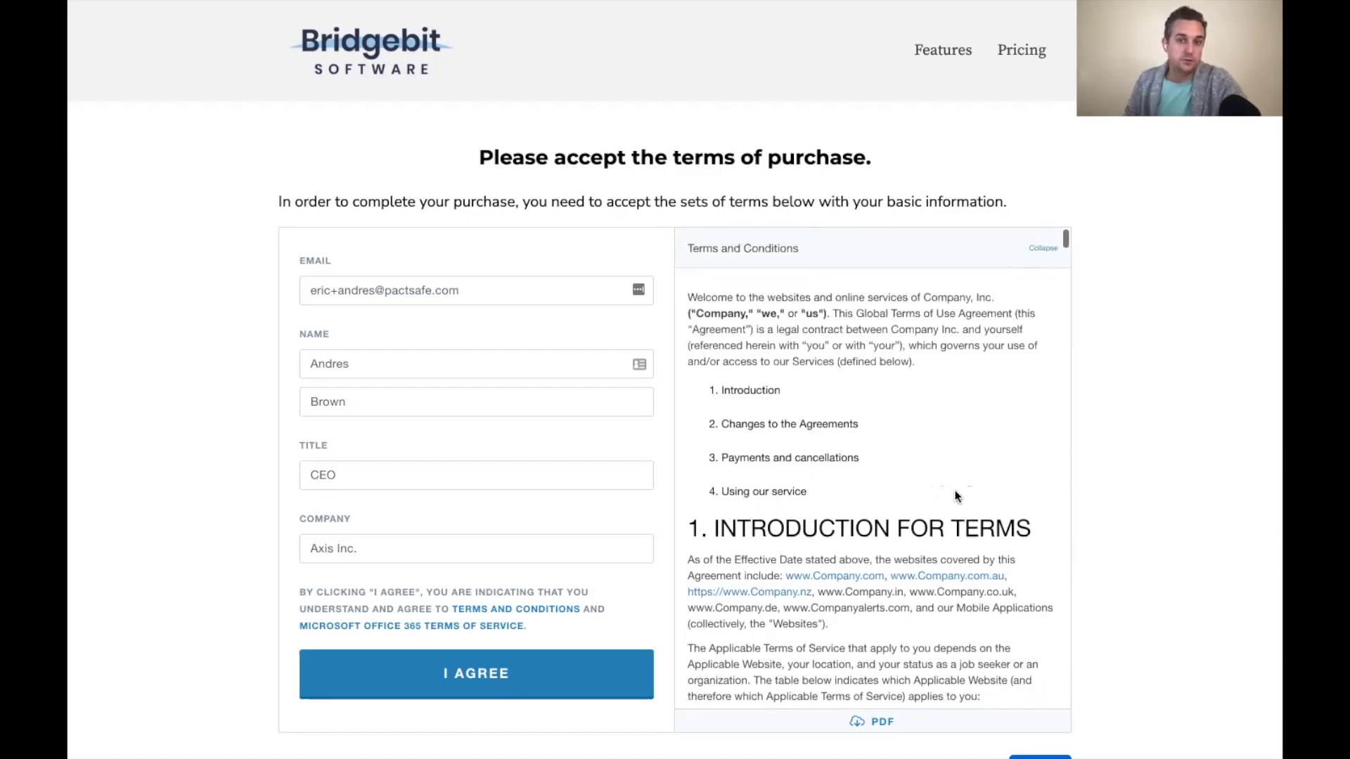
left_click(1044, 249)
- Expand the Microsoft Office 365 Terms of Service and review its Office Services clause
left_click(1044, 289)
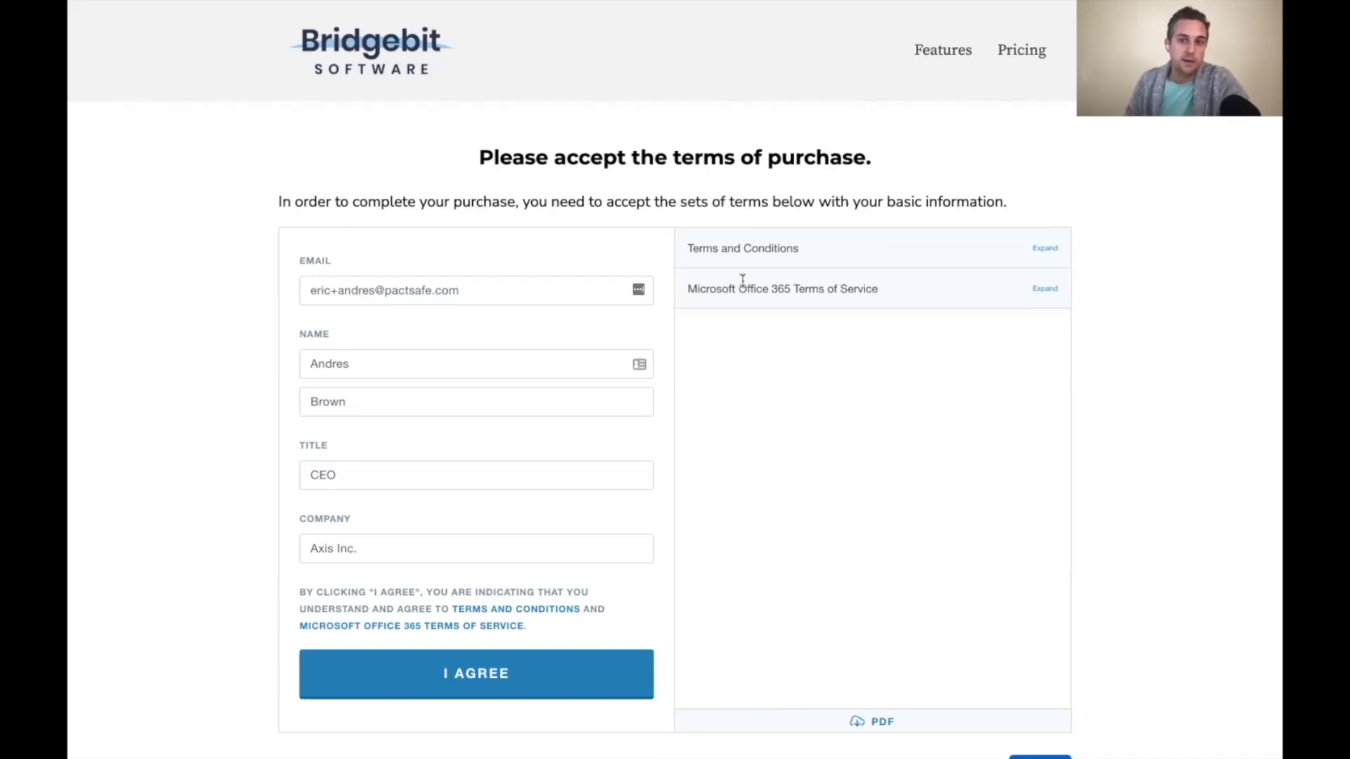
left_click_drag(687, 289, 886, 287)
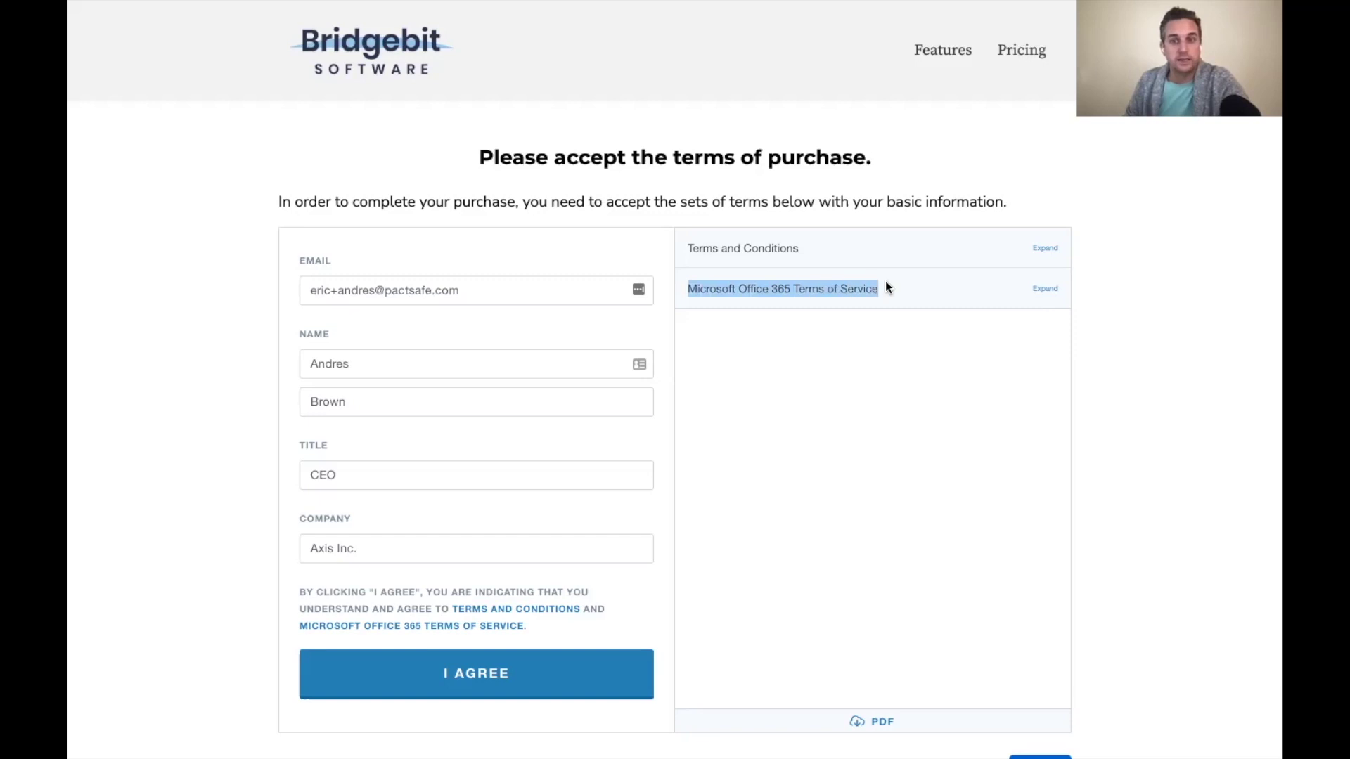
left_click(1033, 293)
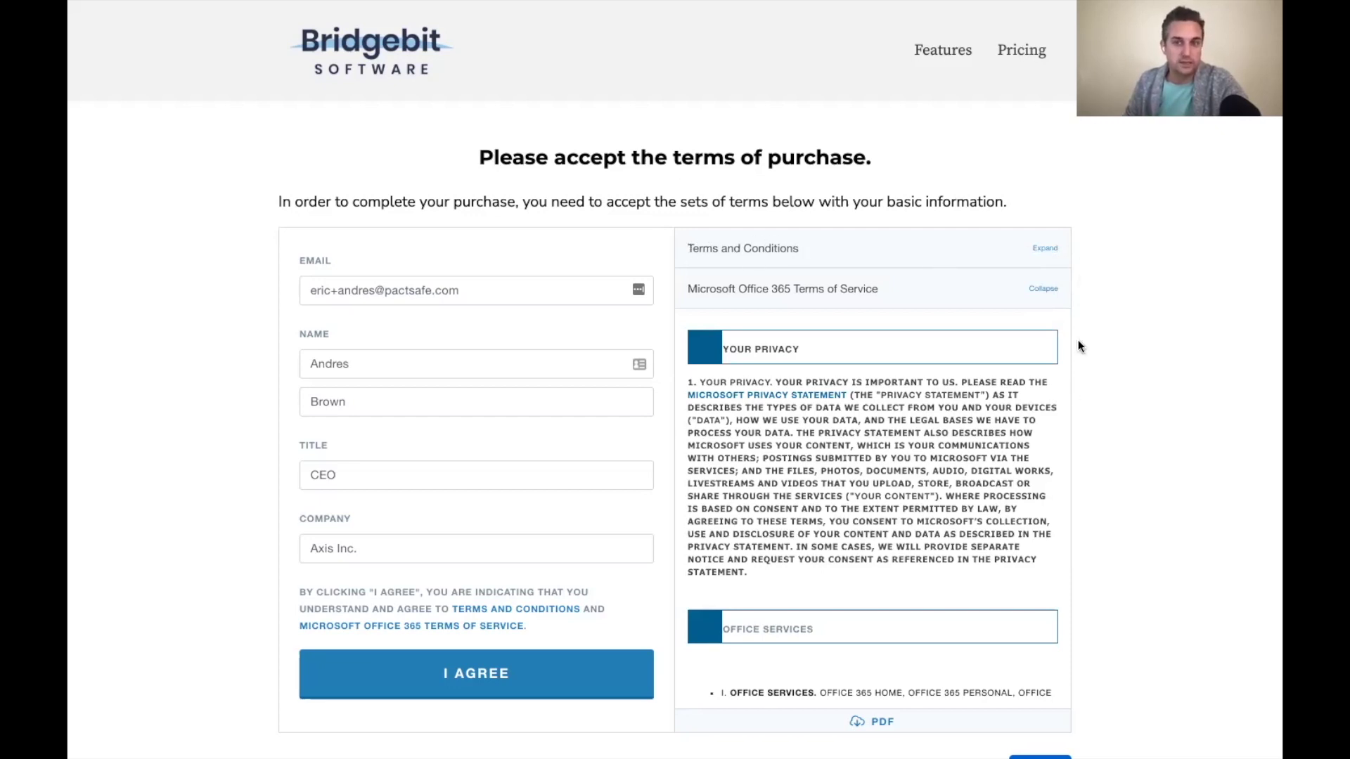
scroll(1053, 399, "down", 4)
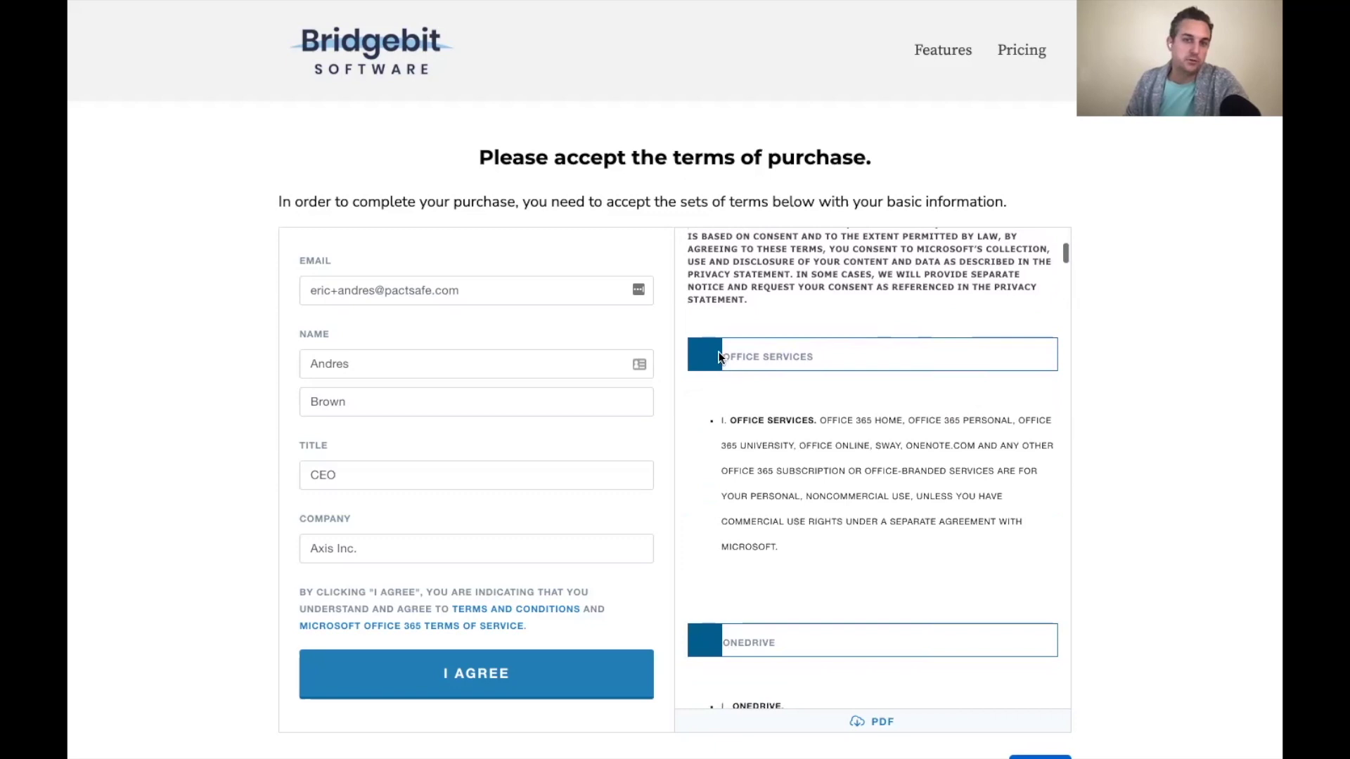
left_click_drag(724, 357, 803, 540)
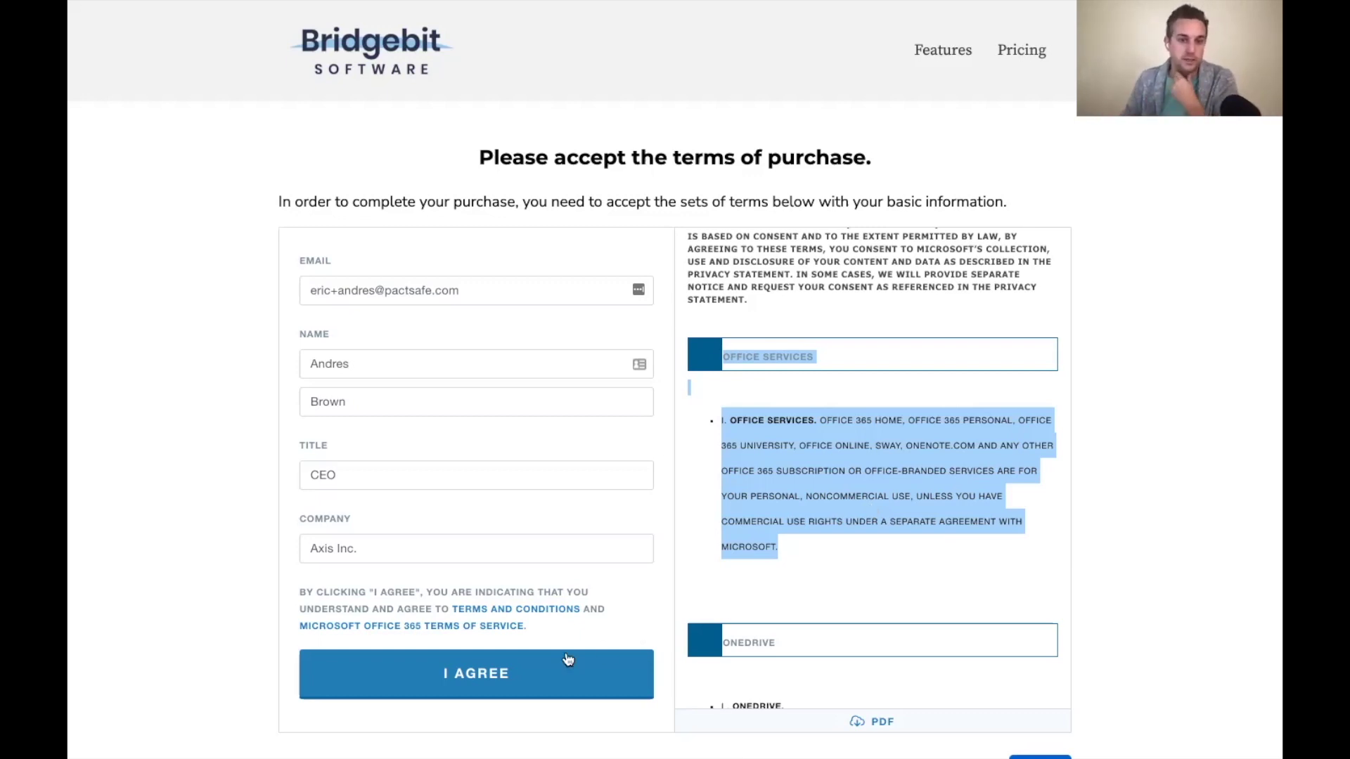
- Agree to both purchase terms and continue to the confirmation for 53 seats totalling $5,088
left_click(503, 674)
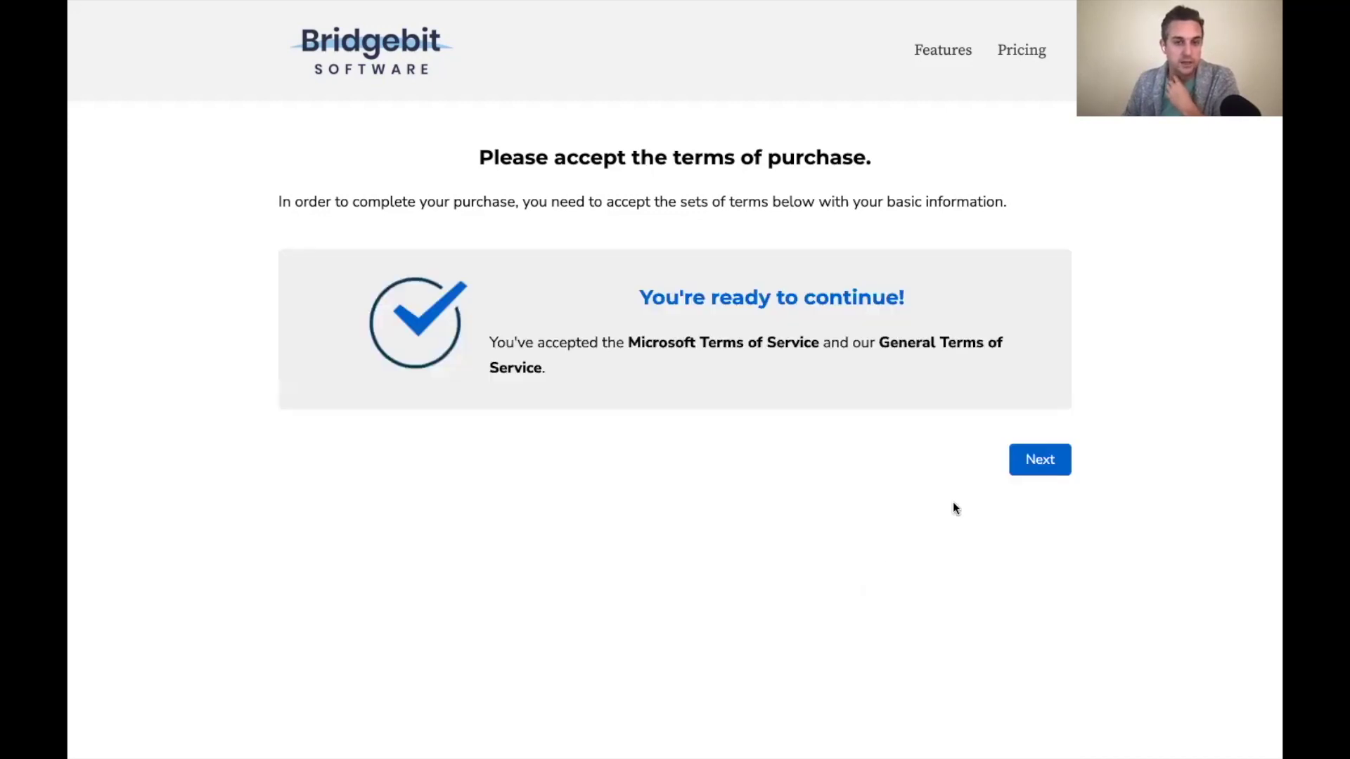
left_click(1039, 460)
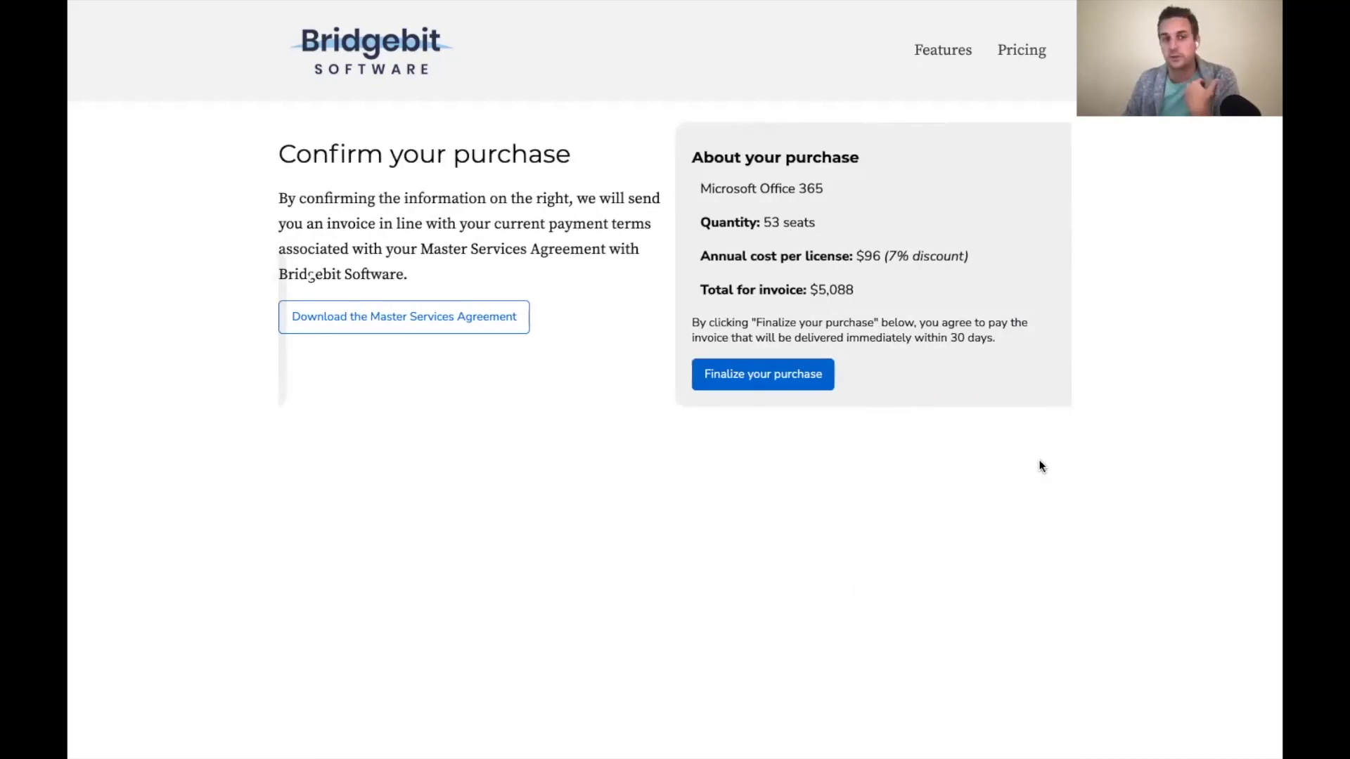